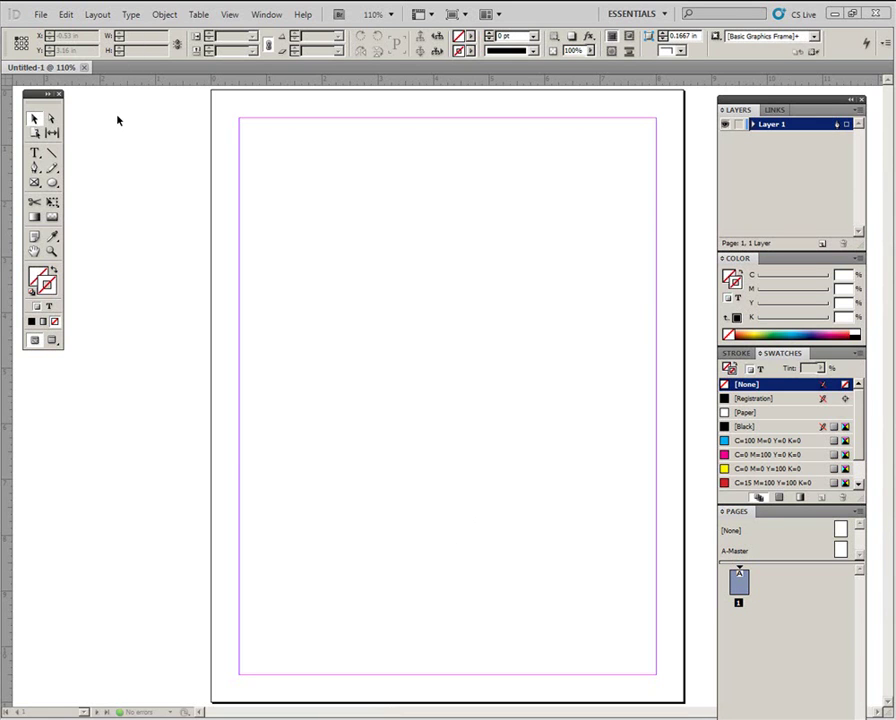
# Draw an ellipse about 2.13 × 0.83 in at the page's top-left with a default 1 pt black stroke.
pyautogui.click(55, 185)
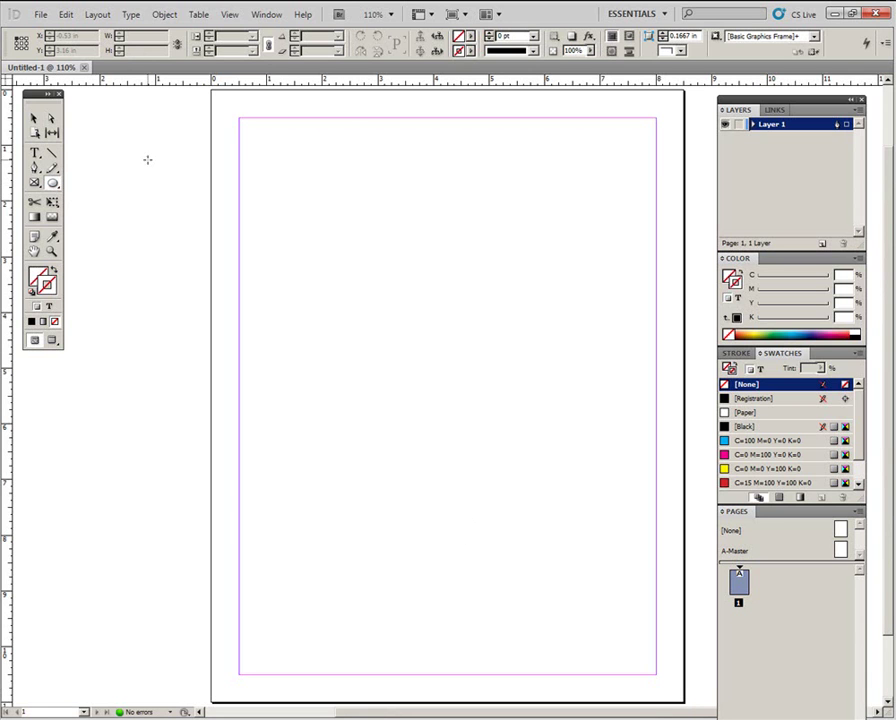
pyautogui.moveTo(253, 153); pyautogui.dragTo(372, 200)
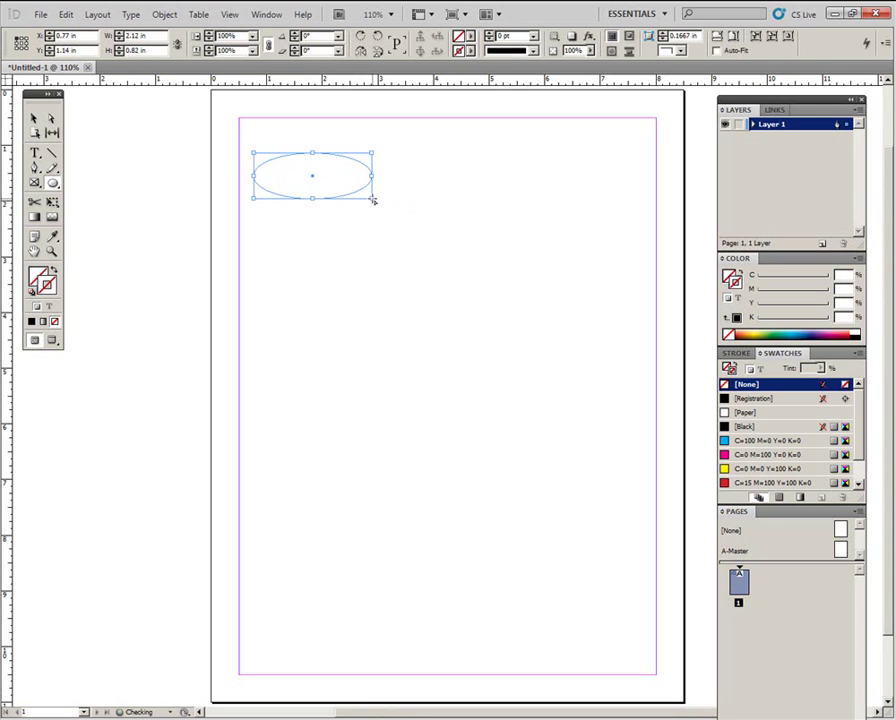
pyautogui.click(47, 284)
pyautogui.click(30, 293)
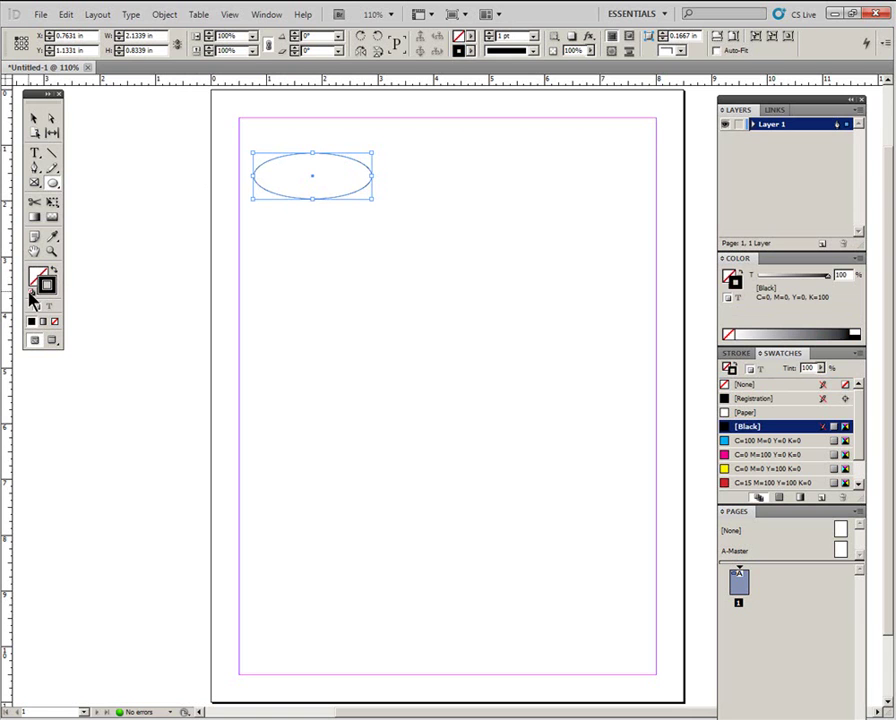
pyautogui.click(35, 119)
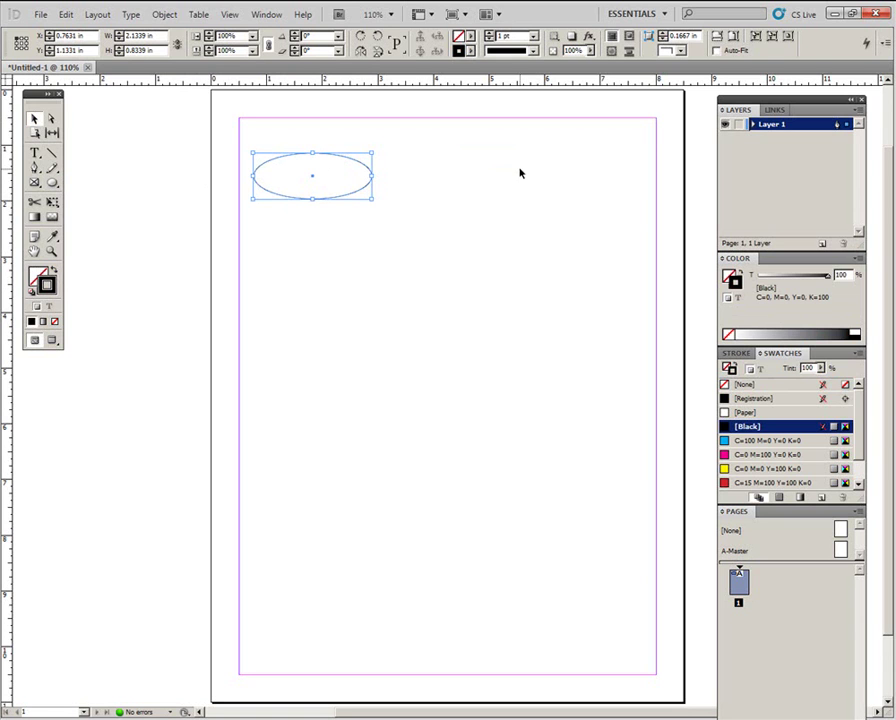
pyautogui.click(445, 202)
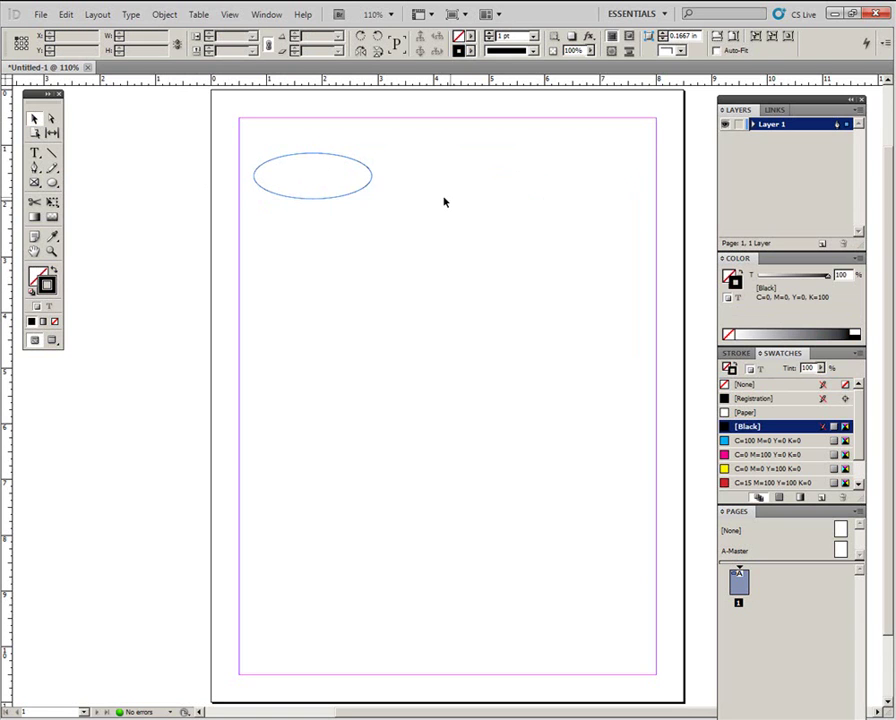
# Draw a larger ellipse right of the first, filled magenta with a 7 pt black outline.
pyautogui.click(52, 183)
pyautogui.moveTo(412, 146); pyautogui.dragTo(564, 209)
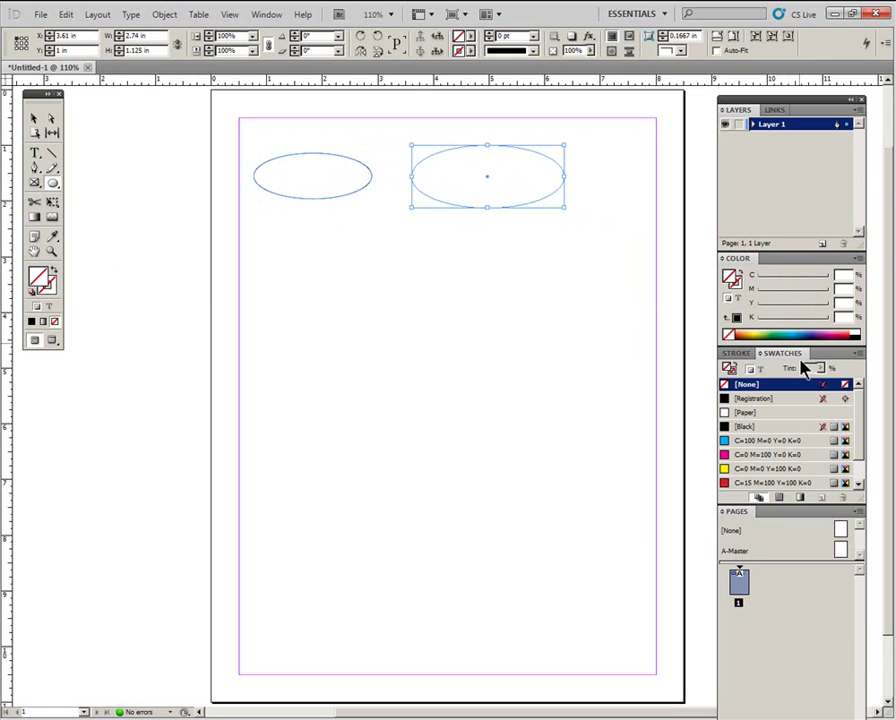
pyautogui.click(749, 456)
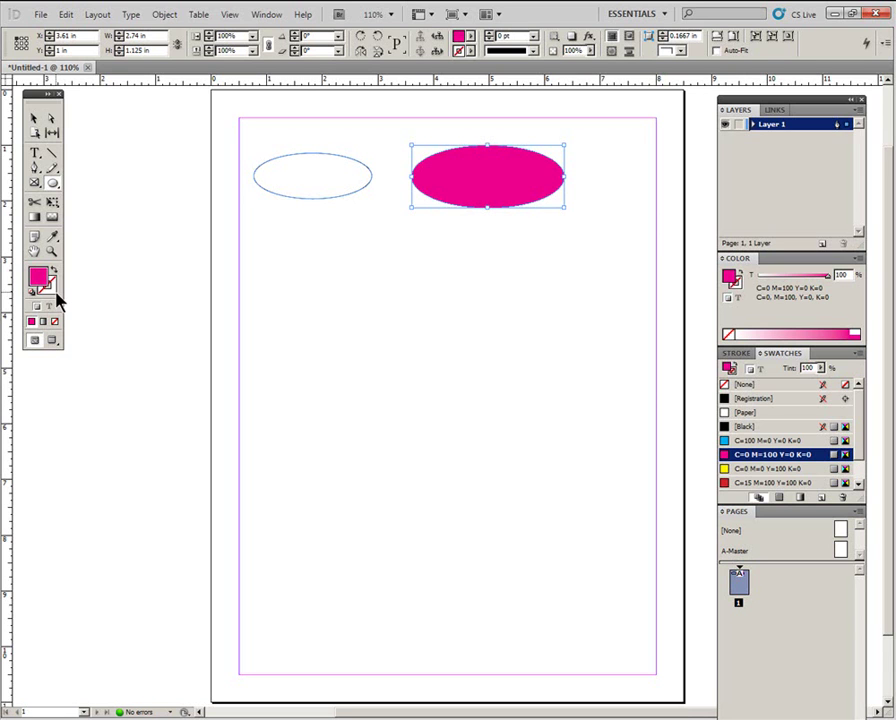
pyautogui.click(54, 290)
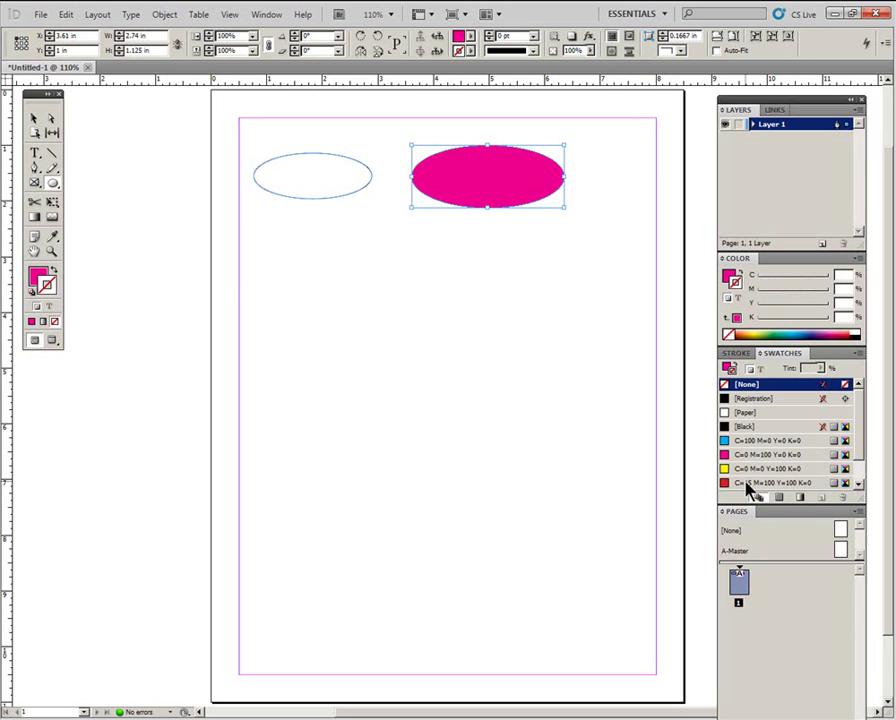
pyautogui.click(746, 427)
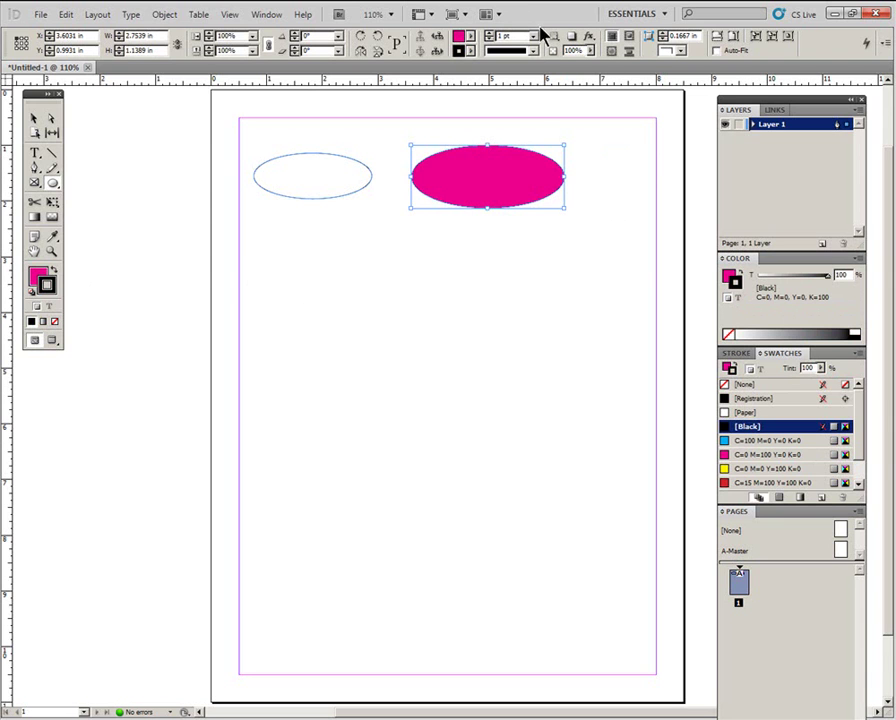
pyautogui.click(533, 36)
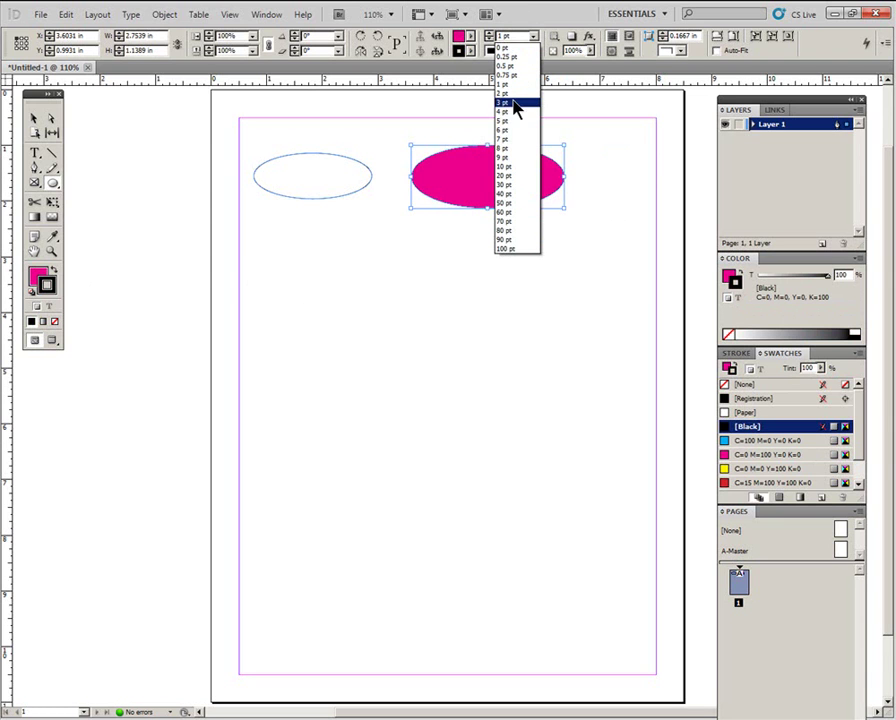
pyautogui.click(508, 139)
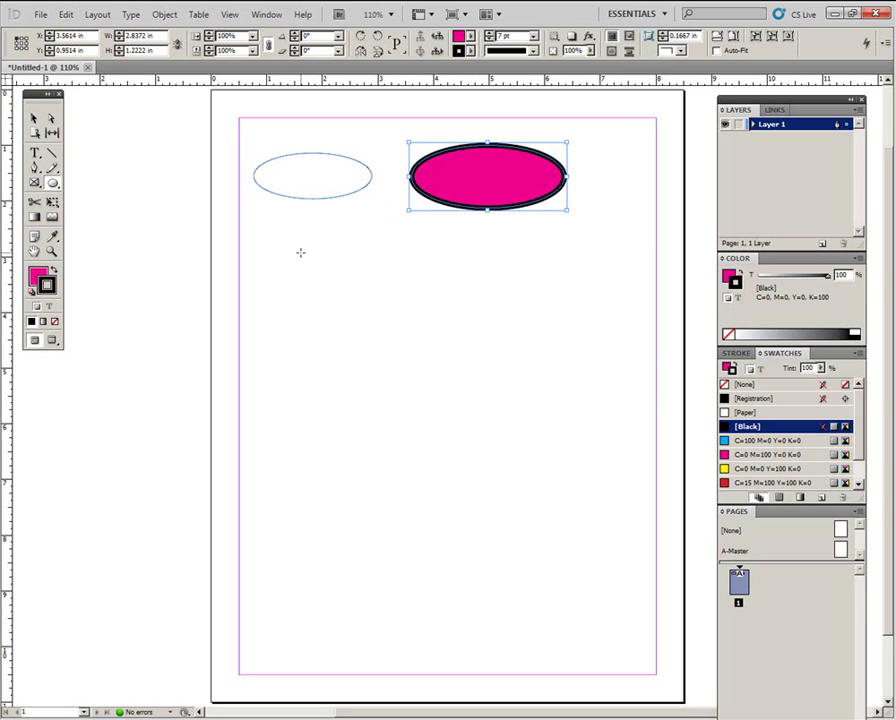
# Draw a 0.76 × 0.76 in circle under the first ellipse and move the Tools panel nearer the page.
pyautogui.moveTo(285, 241)
pyautogui.mouseDown()
pyautogui.moveTo(363, 296)
pyautogui.moveTo(344, 286)
pyautogui.mouseUp()
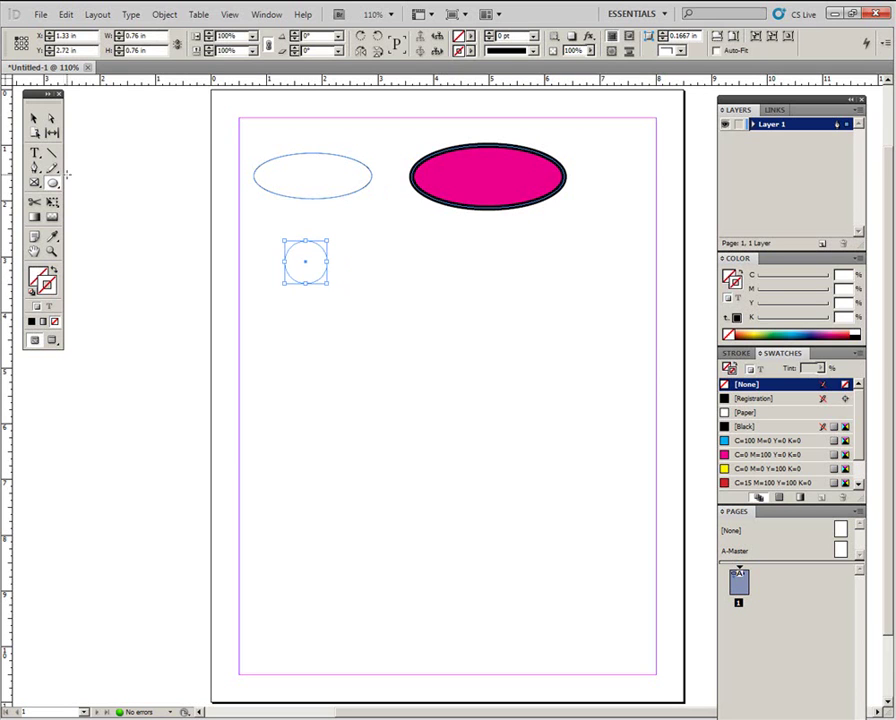
pyautogui.click(55, 188)
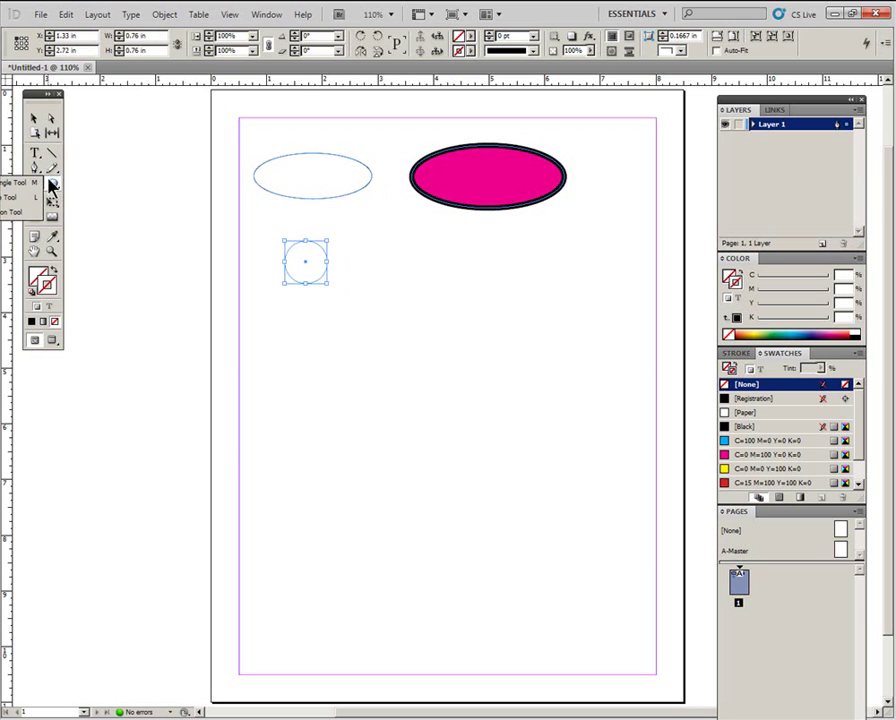
pyautogui.click(40, 95)
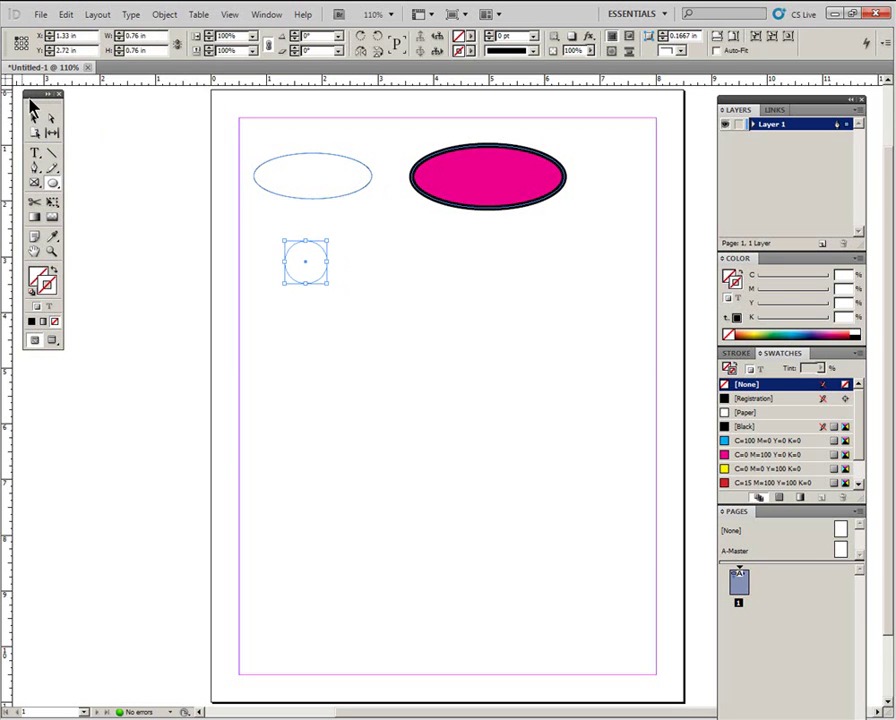
pyautogui.moveTo(33, 100); pyautogui.dragTo(100, 112)
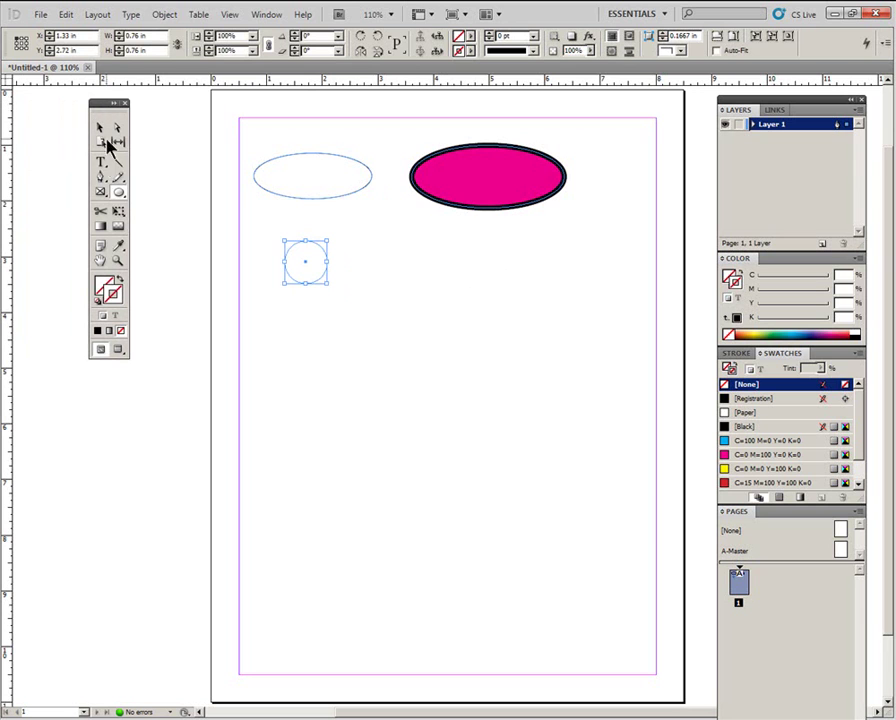
# Draw a rectangle right of the circle and fill it cyan.
pyautogui.click(120, 195)
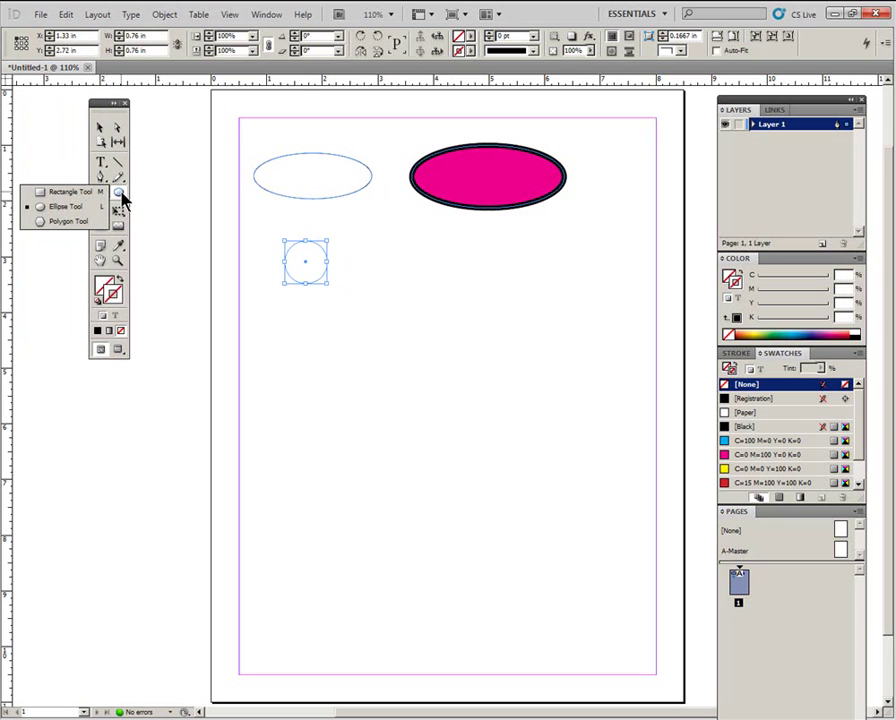
pyautogui.click(70, 191)
pyautogui.moveTo(420, 248); pyautogui.dragTo(542, 283)
pyautogui.click(795, 337)
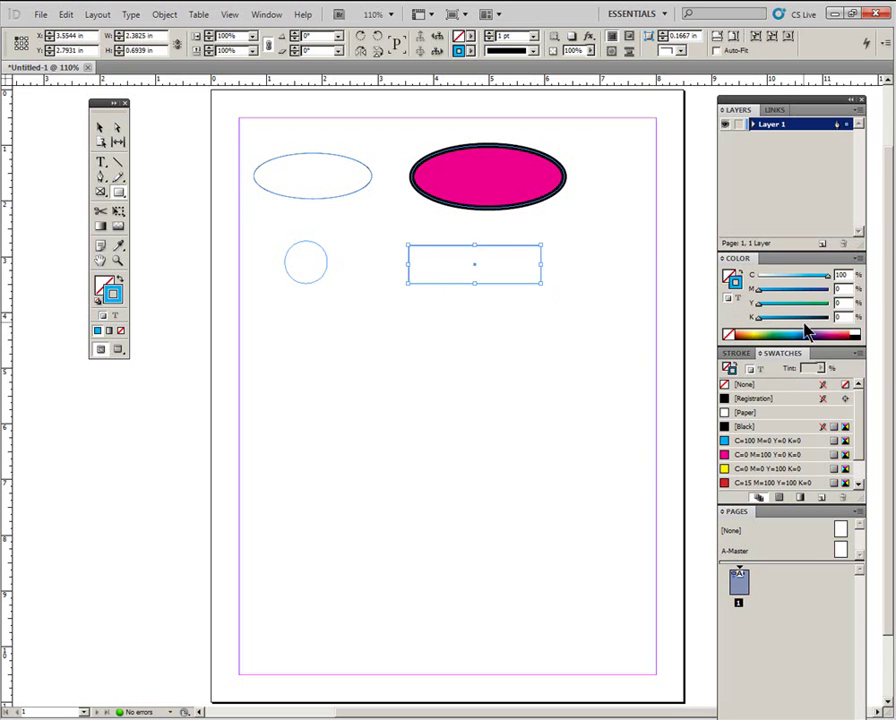
pyautogui.click(739, 276)
pyautogui.click(118, 282)
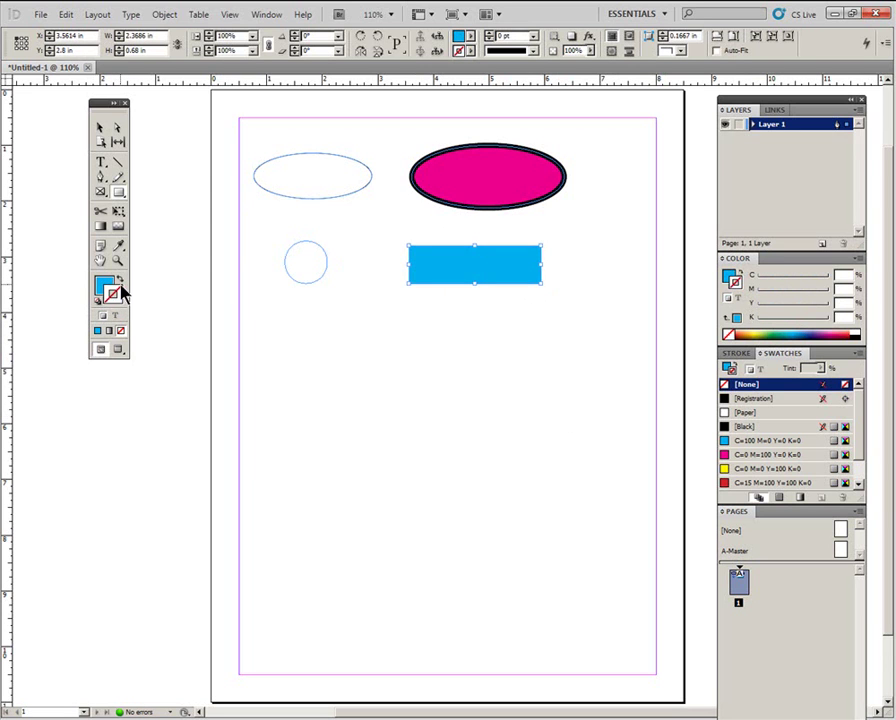
# Give the cyan rectangle a 20 pt black Left Slant Hash outline.
pyautogui.click(757, 428)
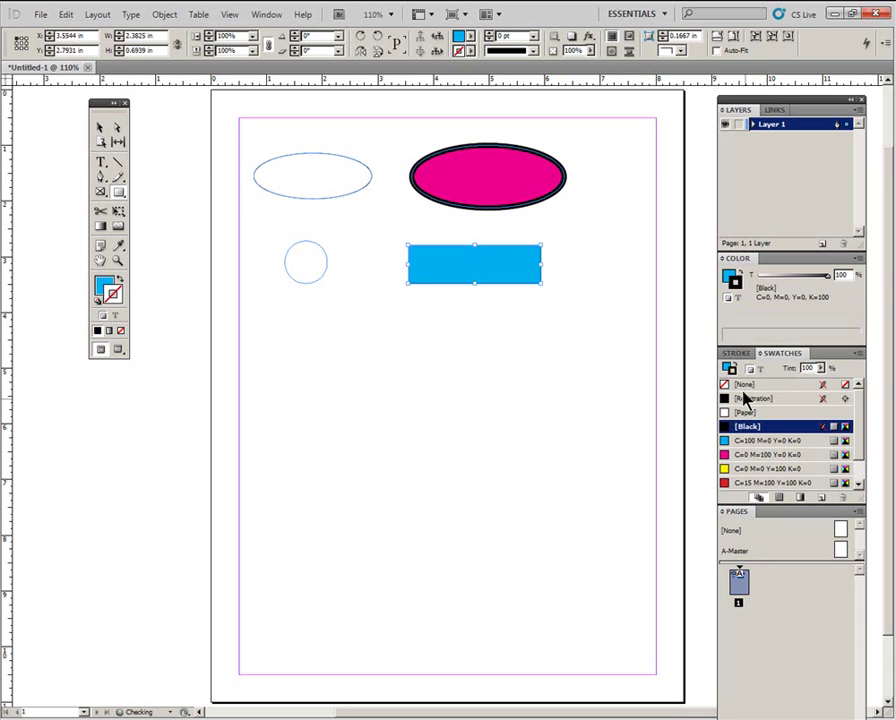
pyautogui.click(534, 37)
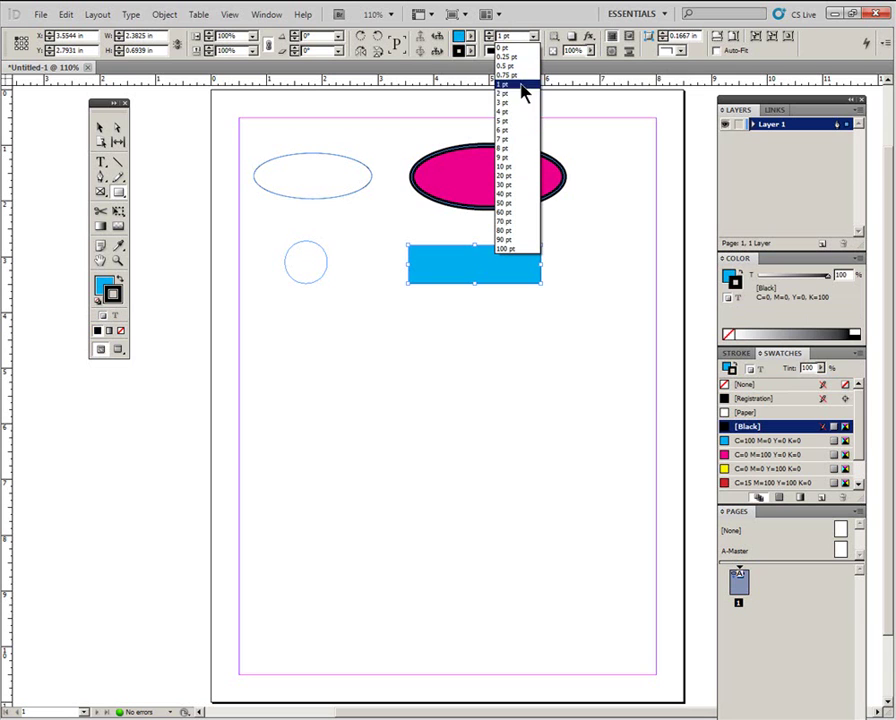
pyautogui.click(507, 176)
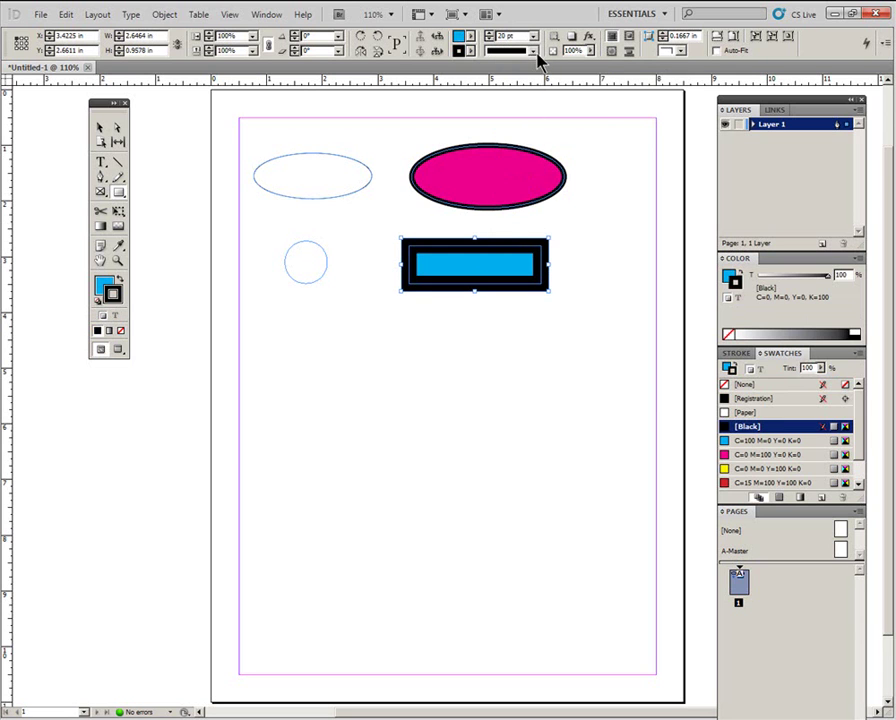
pyautogui.click(534, 52)
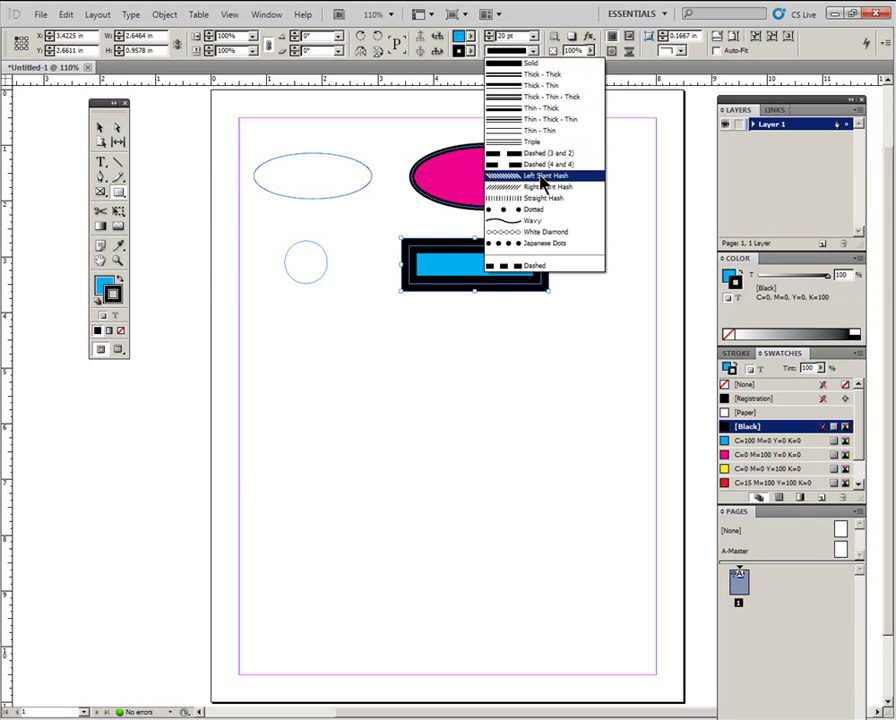
pyautogui.click(543, 177)
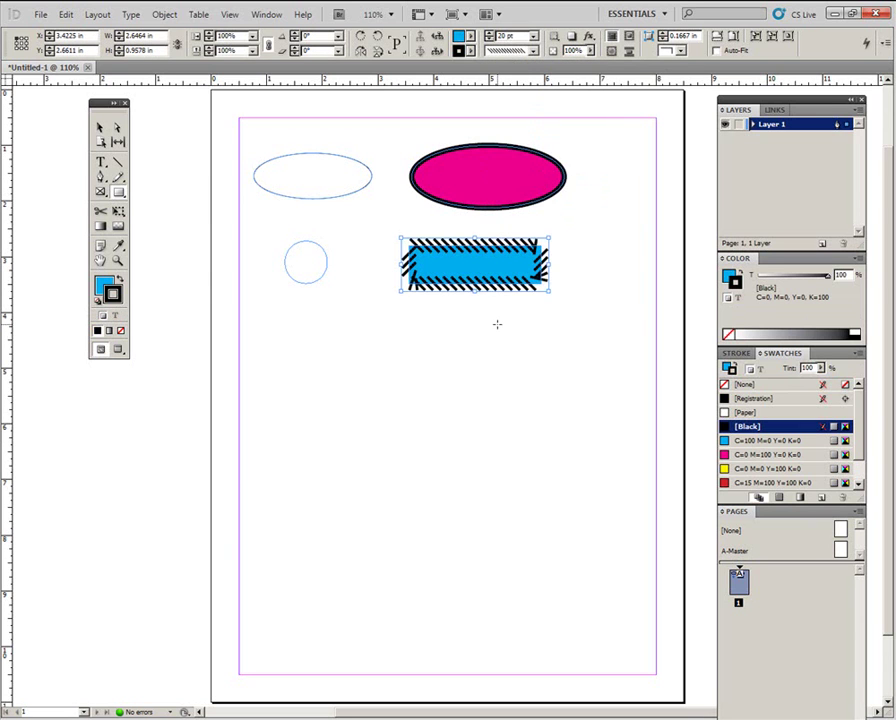
pyautogui.click(121, 193)
# Draw an empty rectangle lower on the page and a square to its right.
pyautogui.moveTo(284, 372); pyautogui.dragTo(380, 445)
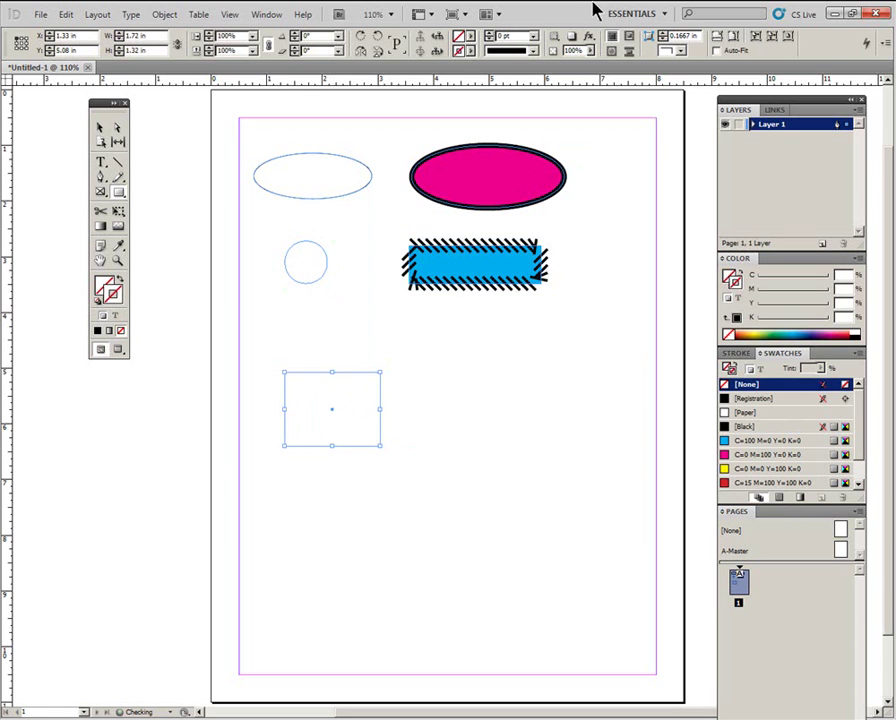
pyautogui.click(100, 303)
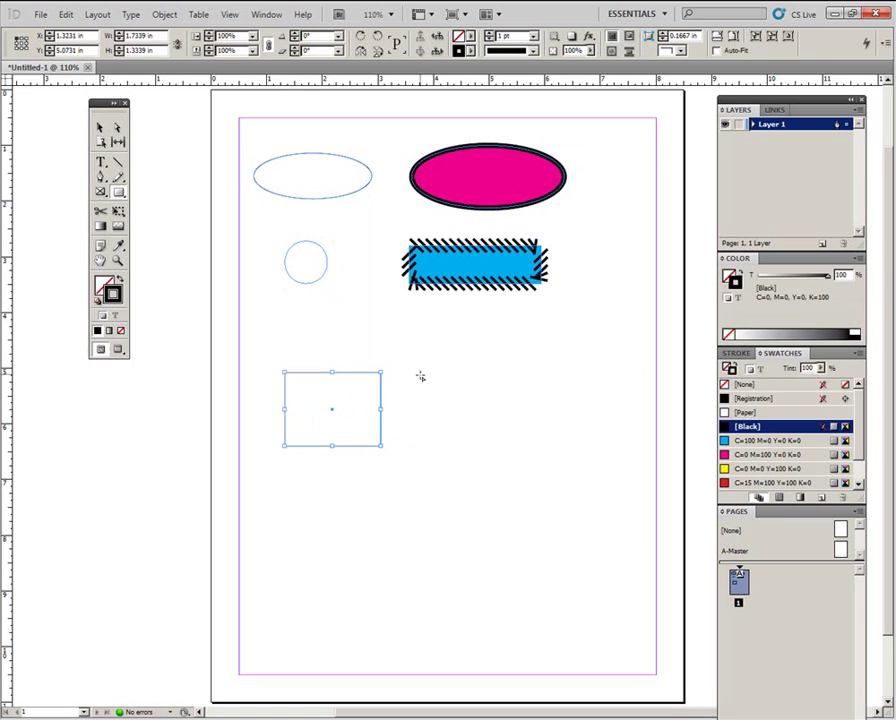
pyautogui.moveTo(439, 354); pyautogui.dragTo(524, 430)
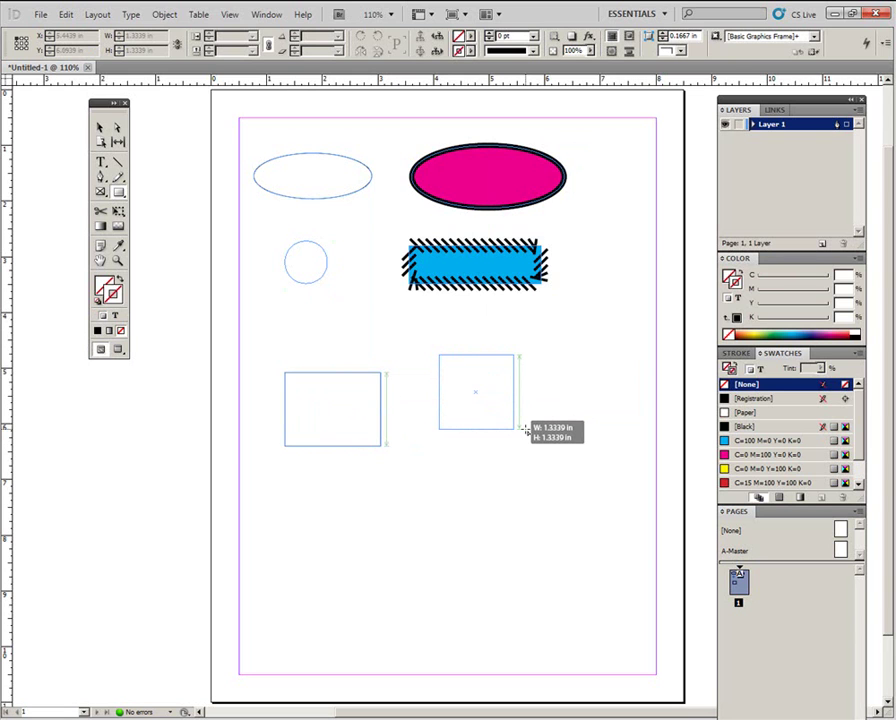
pyautogui.moveTo(524, 430); pyautogui.dragTo(525, 429)
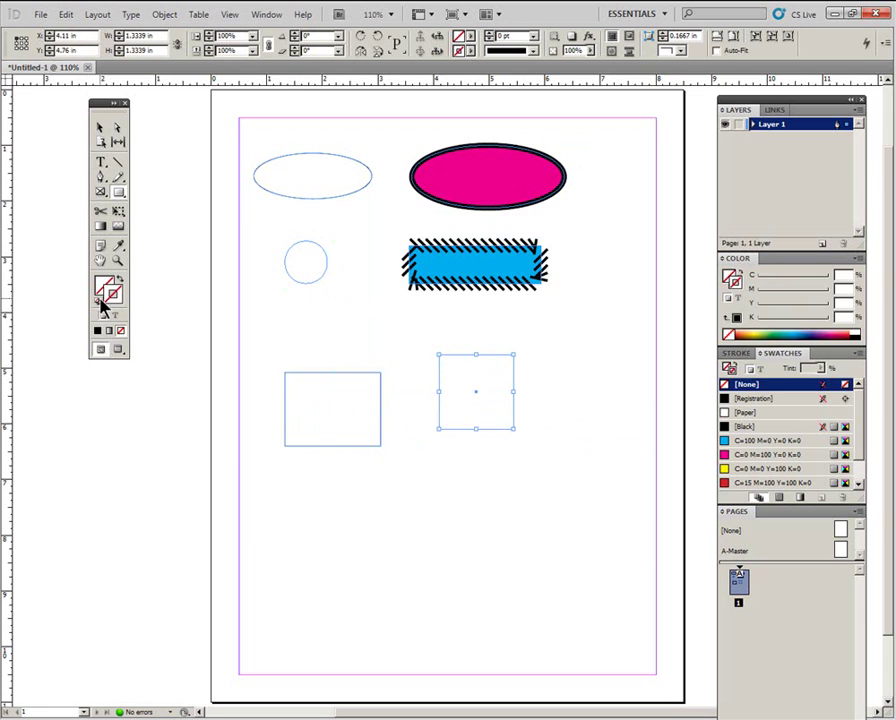
# Make the square solid magenta with no outline and set its width to 2 in.
pyautogui.click(97, 300)
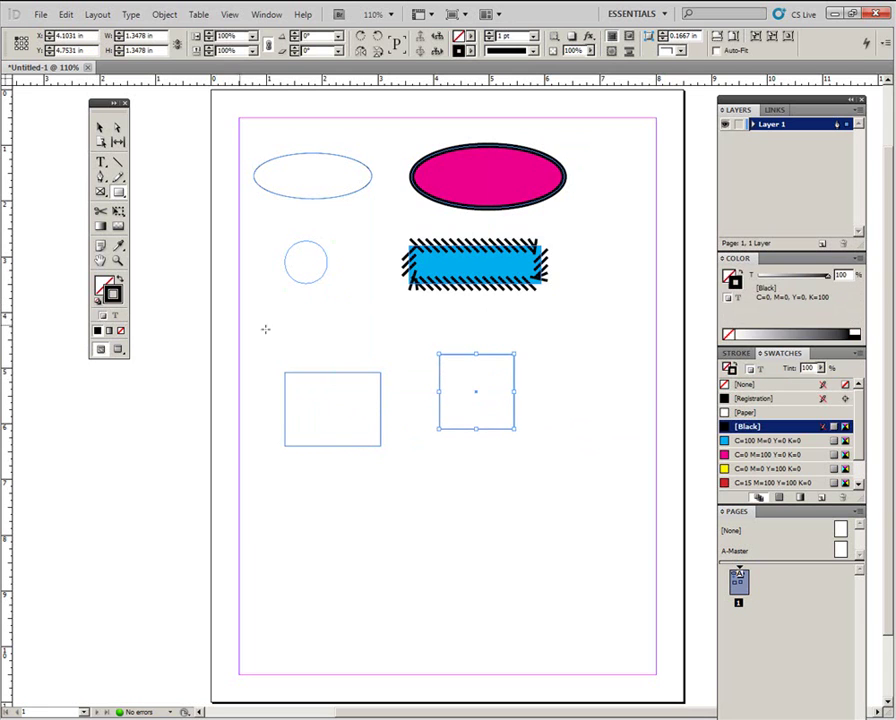
pyautogui.click(740, 454)
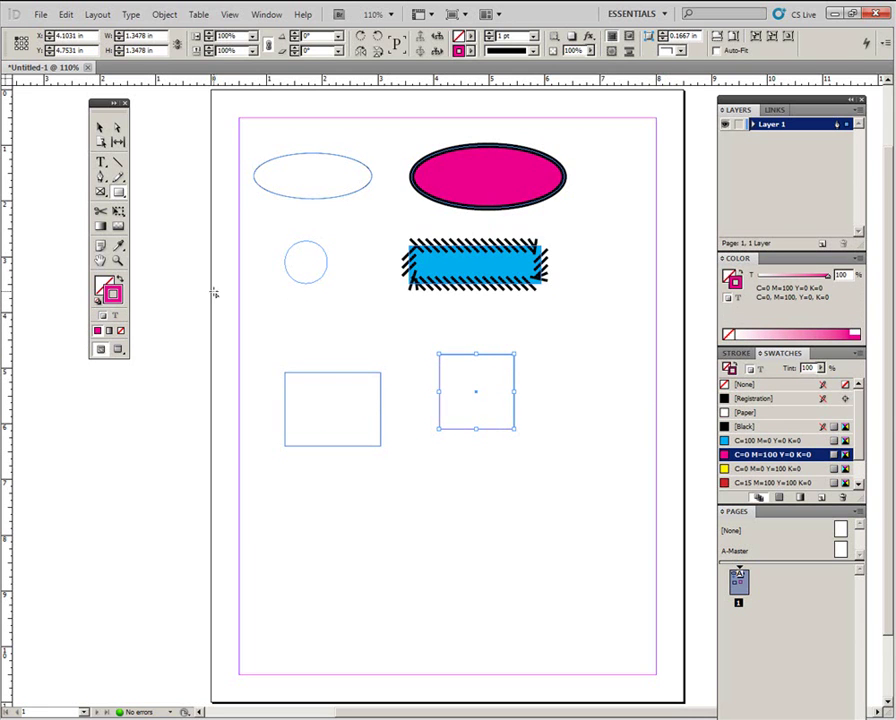
pyautogui.click(121, 281)
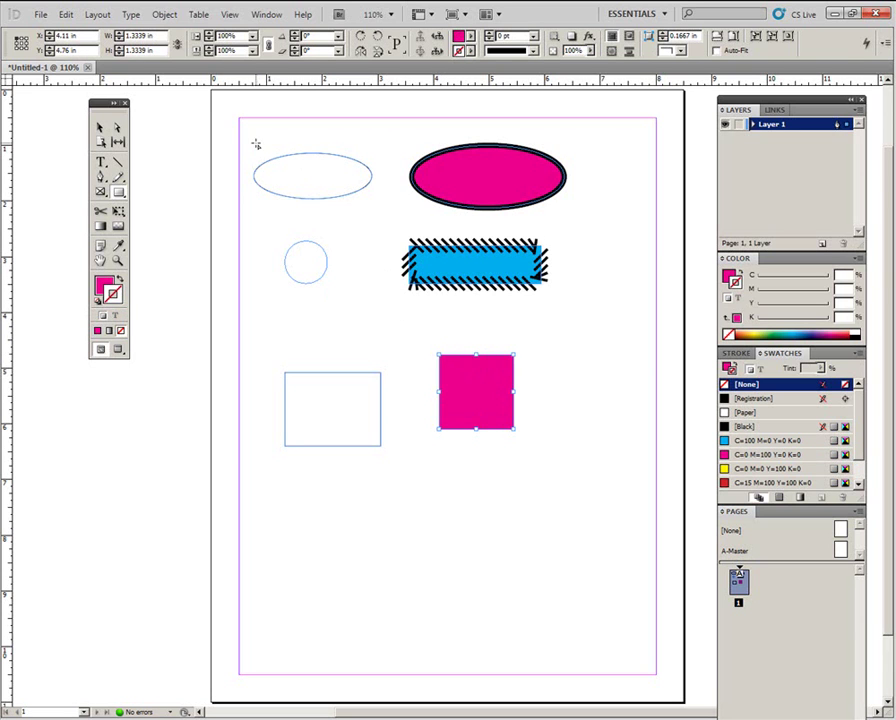
pyautogui.click(160, 35)
pyautogui.write('2')
pyautogui.press('Return')
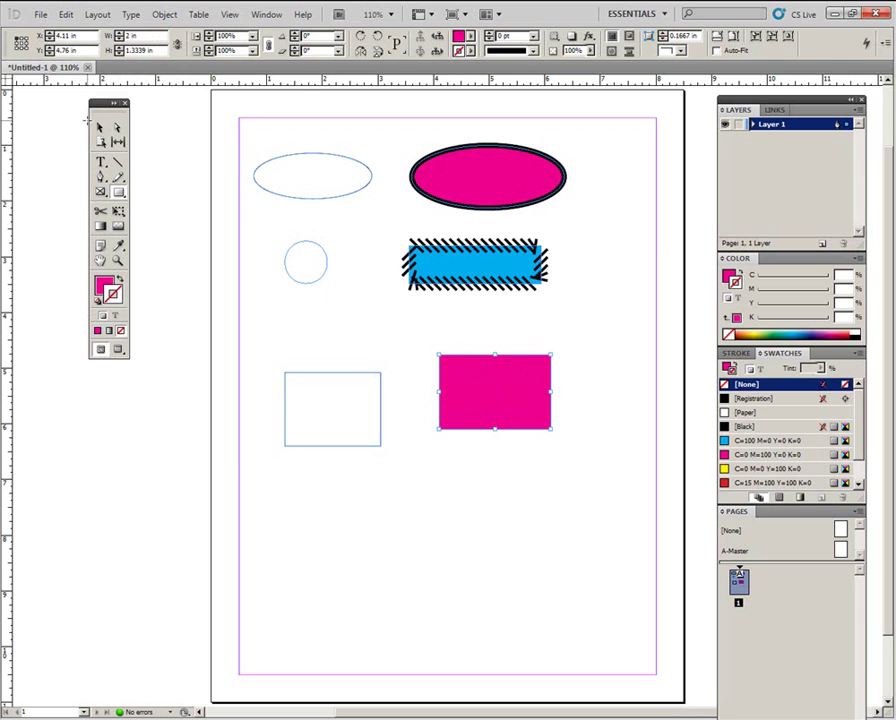
# Draw a roughly 1.91 × 1.65 in hexagon below the rectangles, then call up the Polygon settings.
pyautogui.click(118, 192)
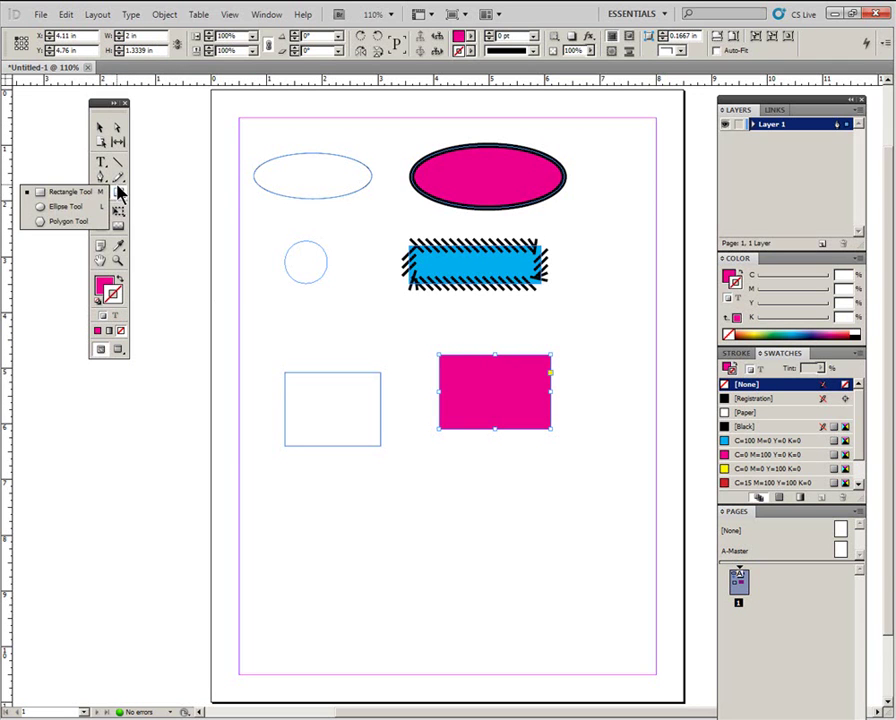
pyautogui.click(70, 220)
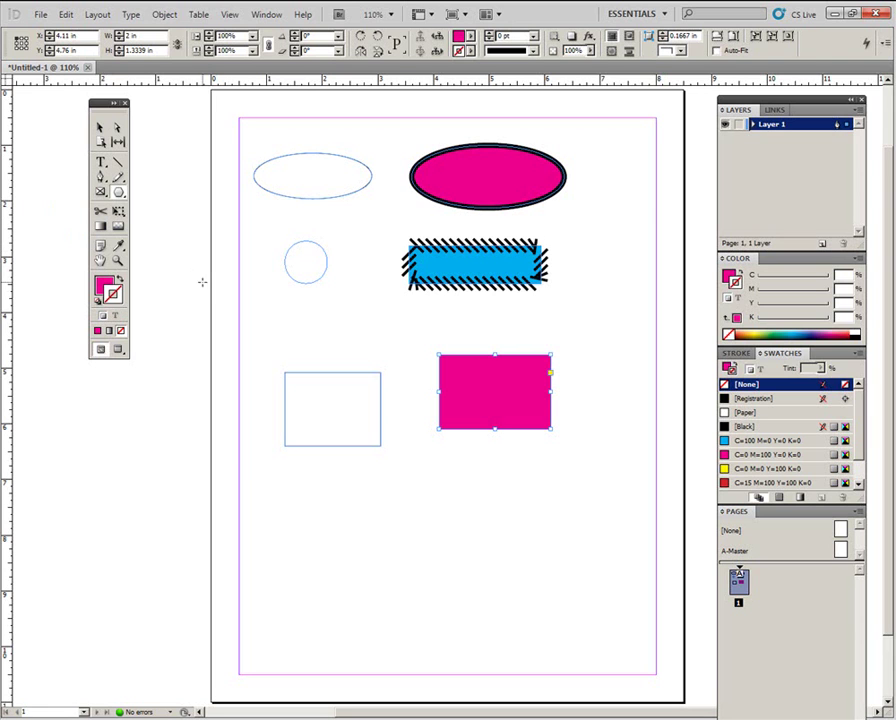
pyautogui.moveTo(338, 506); pyautogui.dragTo(453, 596)
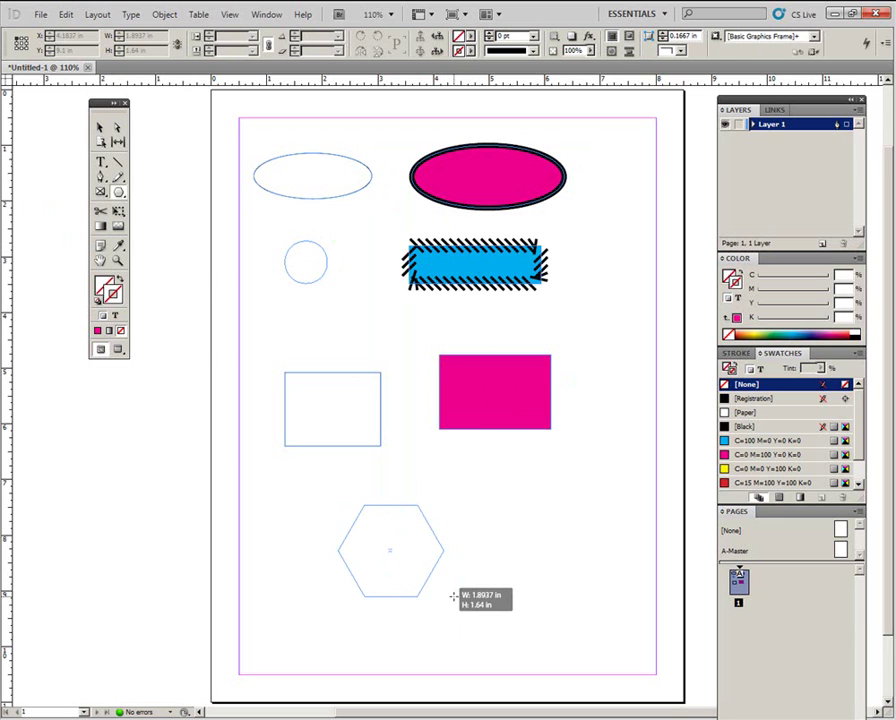
pyautogui.moveTo(453, 596); pyautogui.dragTo(453, 596)
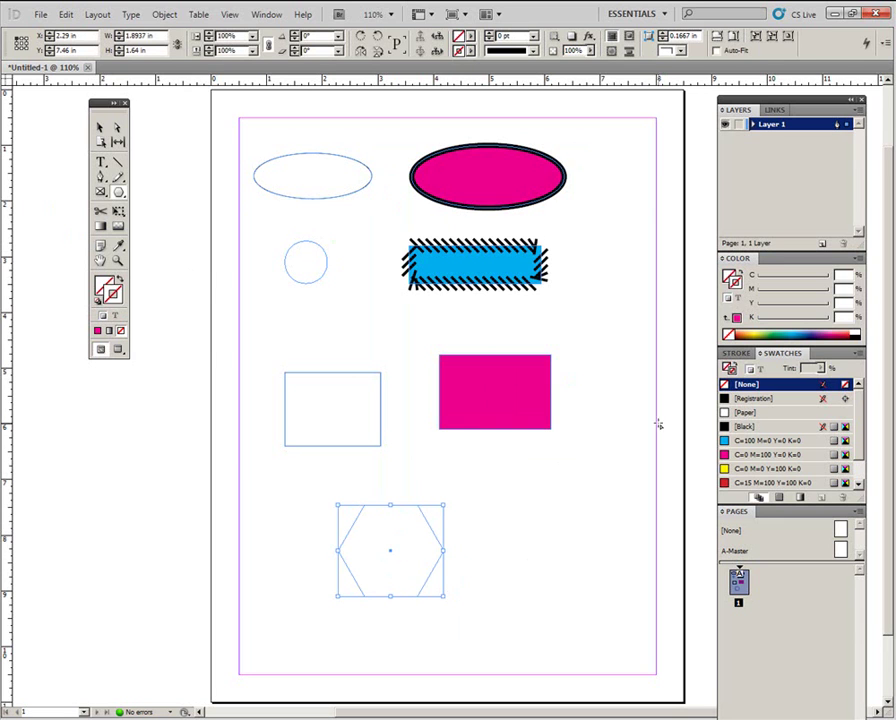
pyautogui.click(97, 302)
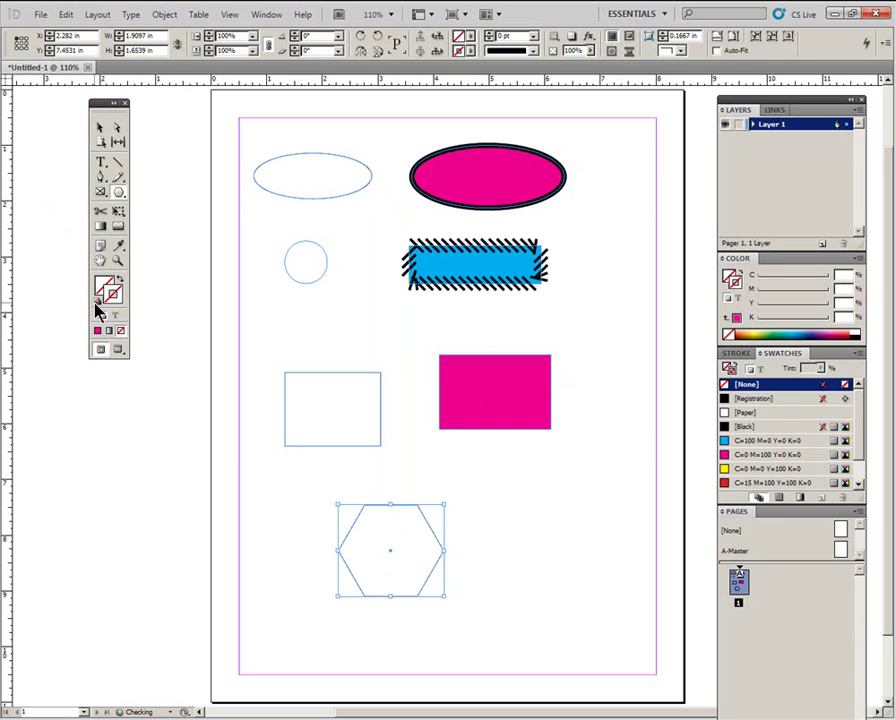
pyautogui.click(757, 484)
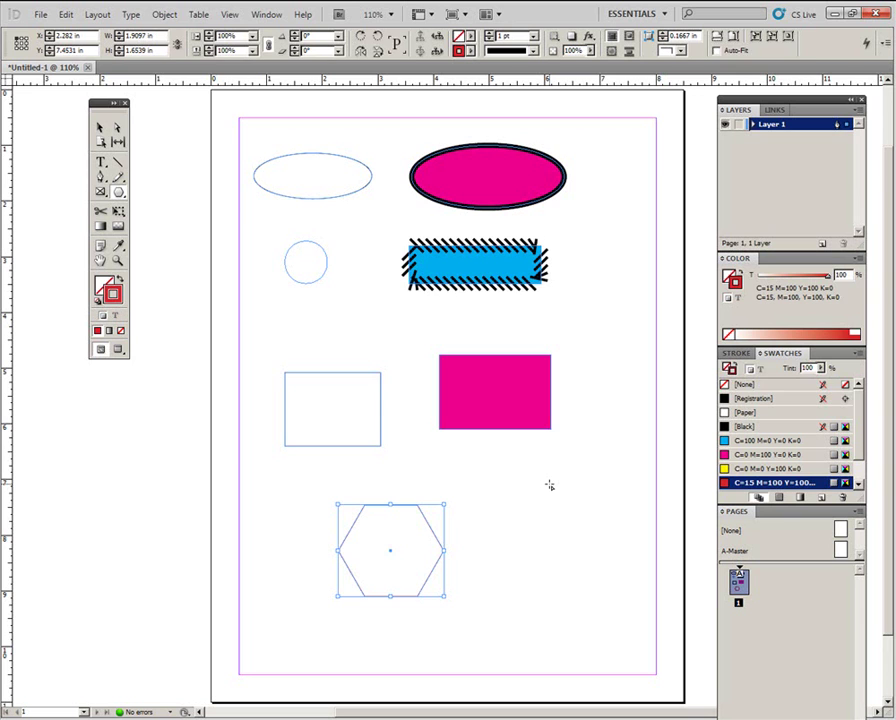
pyautogui.click(549, 485)
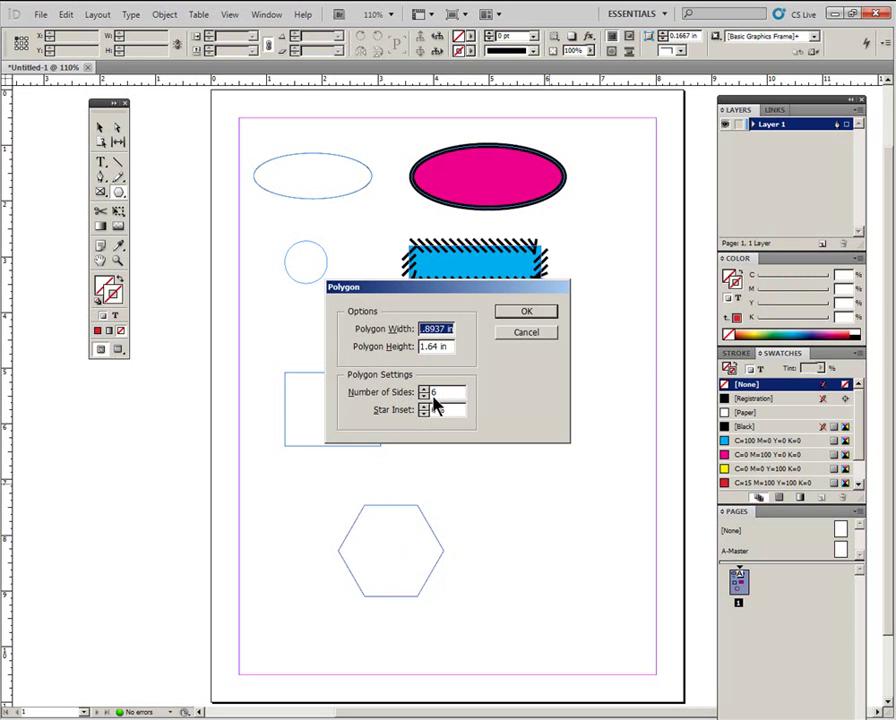
# Create a six-sided polygon 2 in wide at the lower right via the Polygon dialog.
pyautogui.click(440, 393)
pyautogui.doubleClick(440, 393)
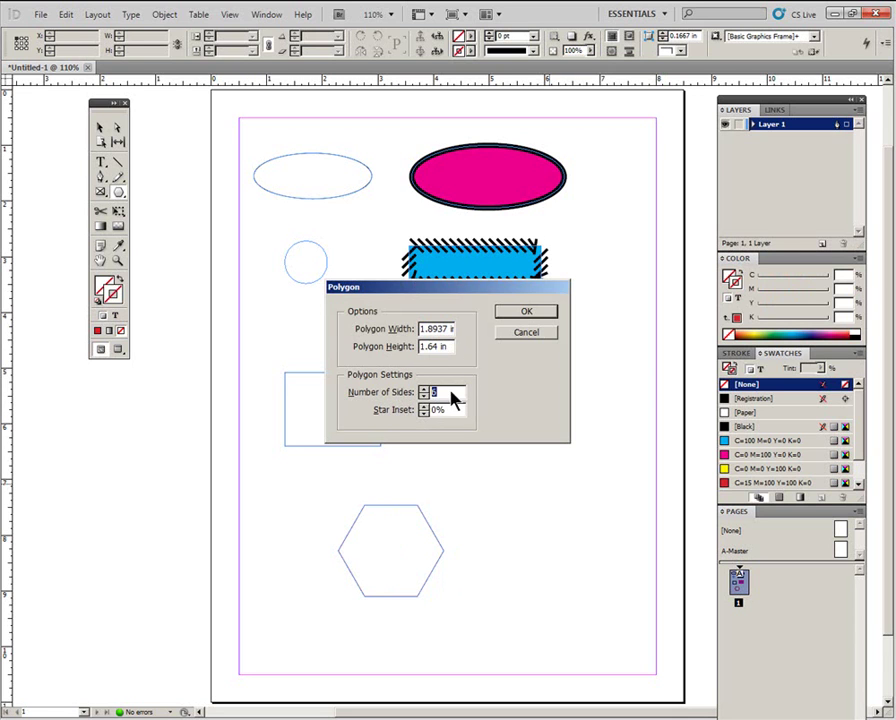
pyautogui.write('2')
pyautogui.click(532, 314)
pyautogui.click(513, 395)
pyautogui.click(397, 330)
pyautogui.write('2')
pyautogui.click(394, 350)
pyautogui.click(534, 315)
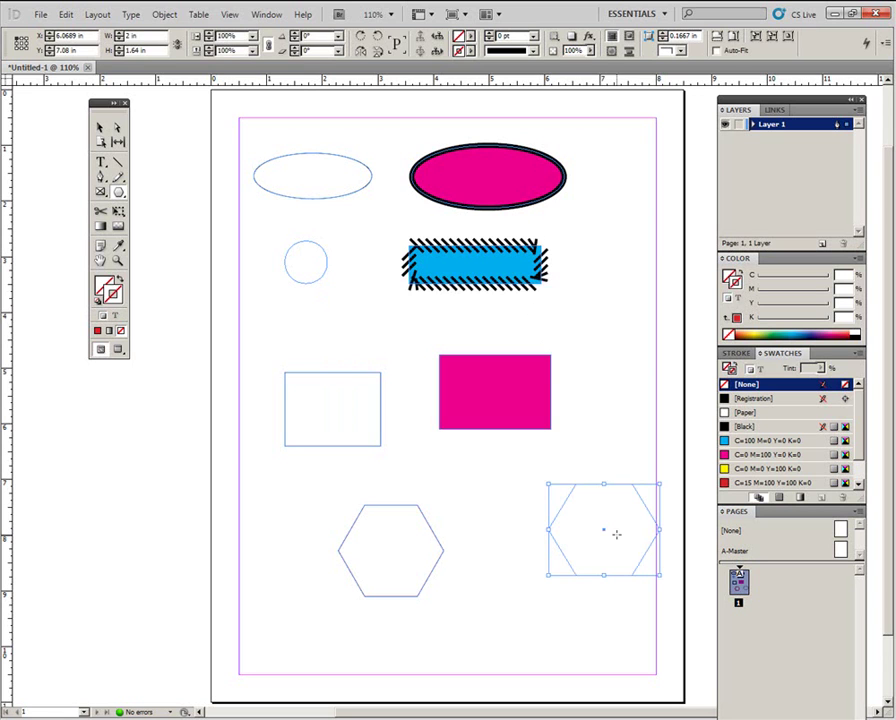
pyautogui.click(100, 130)
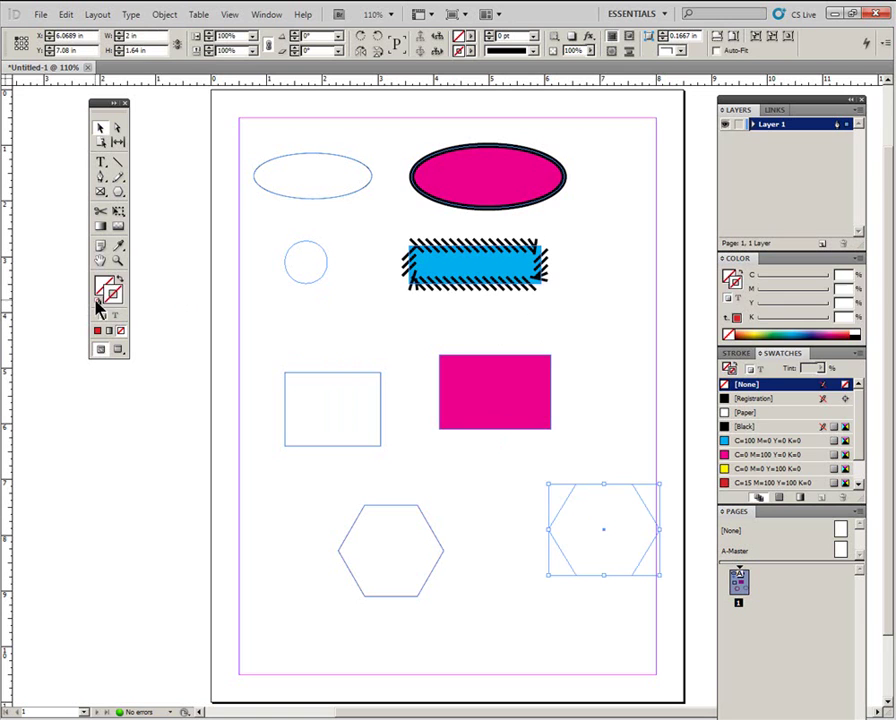
# Fill the lower-right hexagon solid yellow (C=0 M=0 Y=100 K=0) with no outline, then select all.
pyautogui.click(111, 299)
pyautogui.click(745, 477)
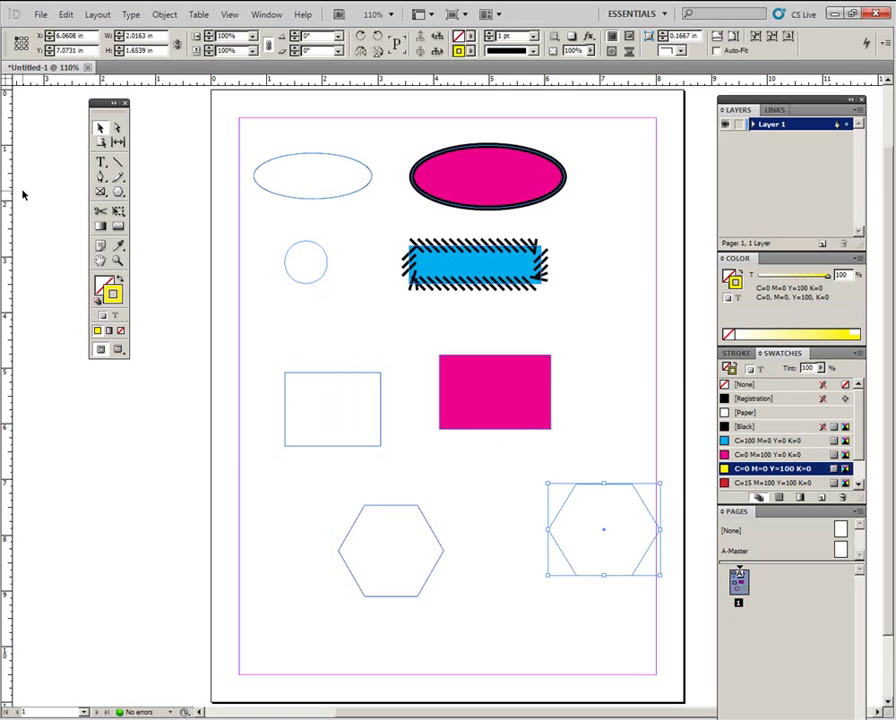
pyautogui.click(119, 281)
pyautogui.click(199, 353)
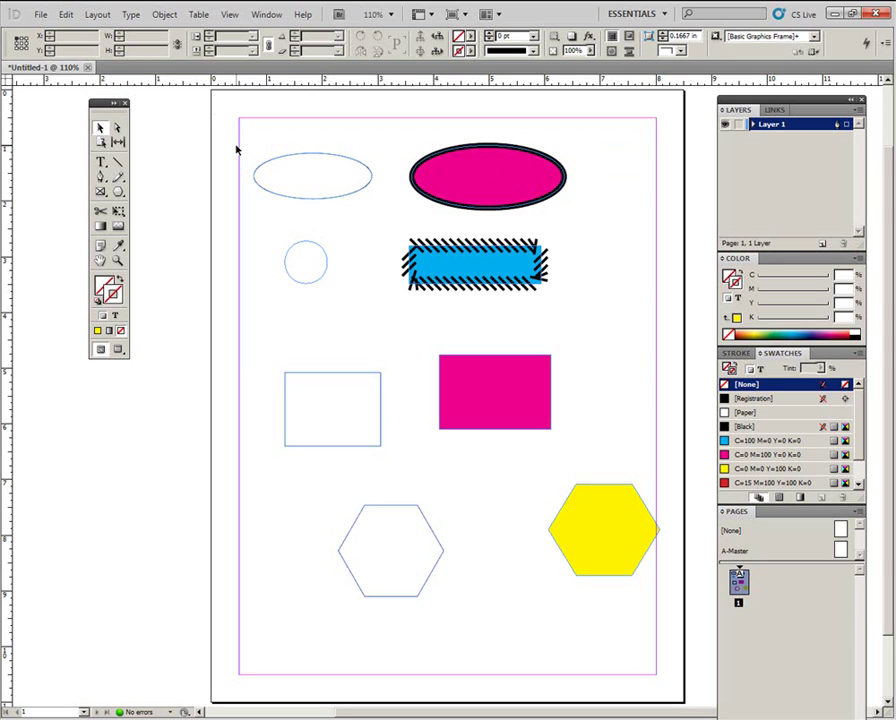
pyautogui.hotkey('ctrl', 'a')
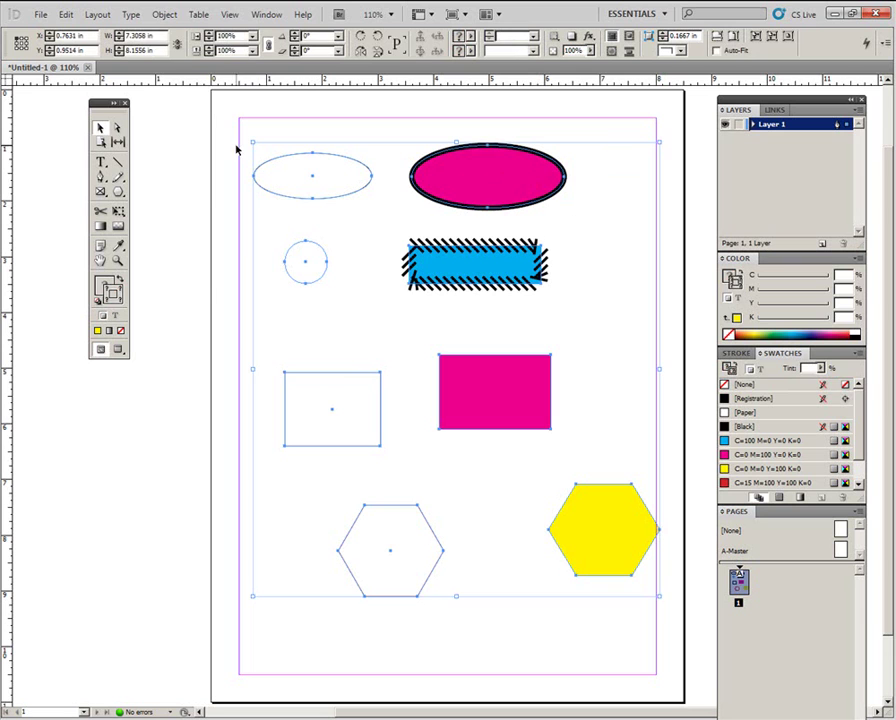
# Fill the top-left ellipse and small circle green (C=75 M=5 Y=100 K=0).
pyautogui.click(193, 152)
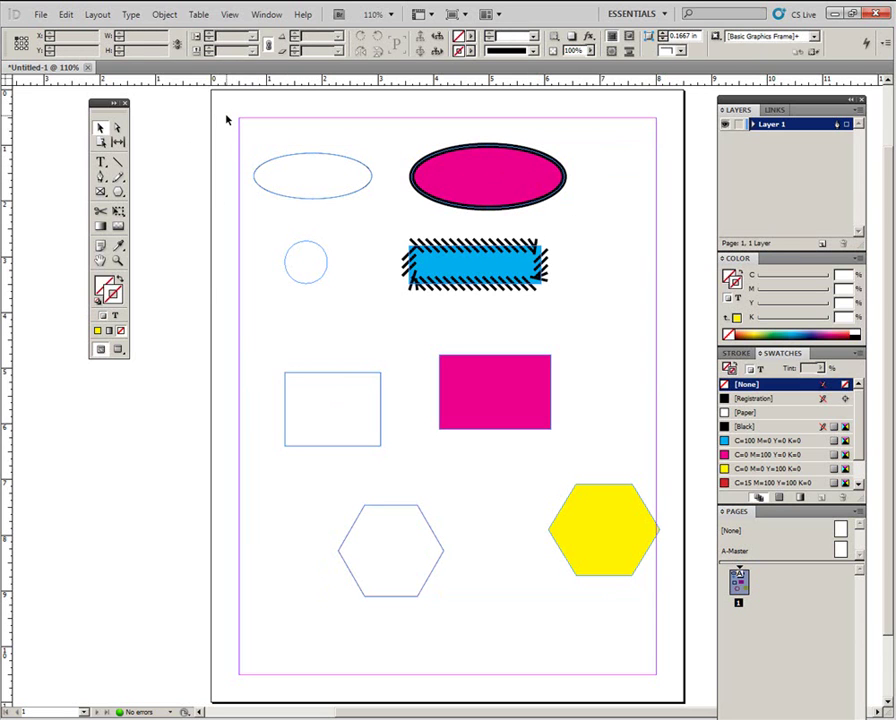
pyautogui.moveTo(226, 118); pyautogui.dragTo(310, 304)
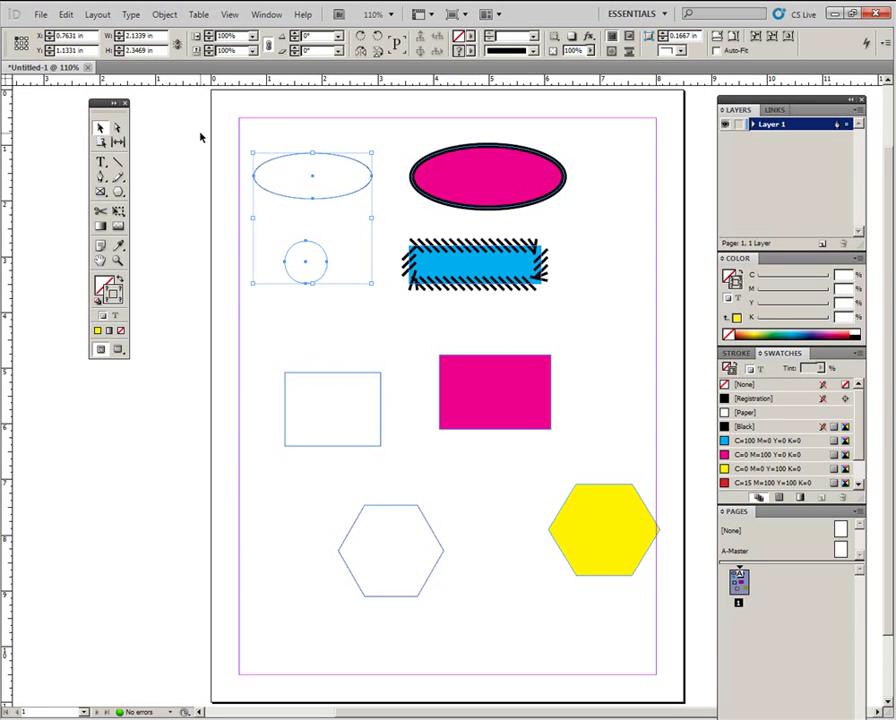
pyautogui.moveTo(199, 118); pyautogui.dragTo(293, 312)
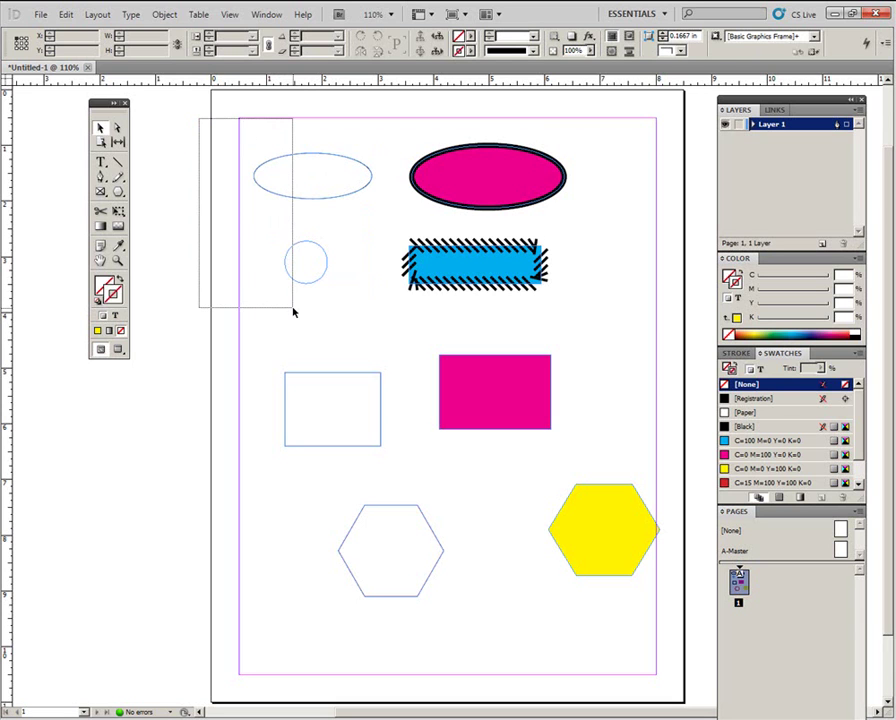
pyautogui.moveTo(293, 312); pyautogui.dragTo(294, 310)
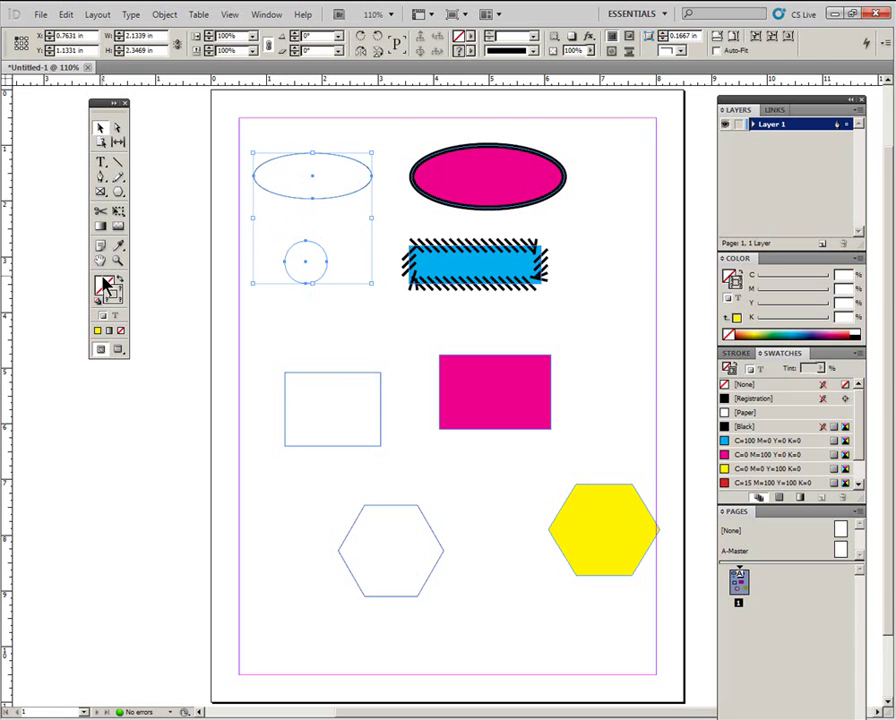
pyautogui.click(104, 285)
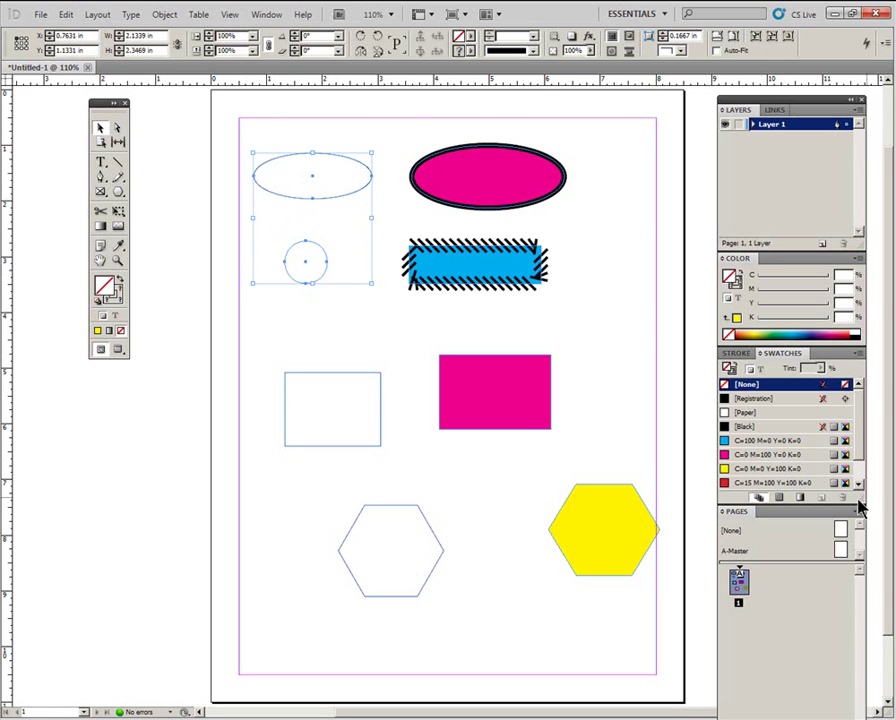
pyautogui.moveTo(855, 498); pyautogui.dragTo(855, 568)
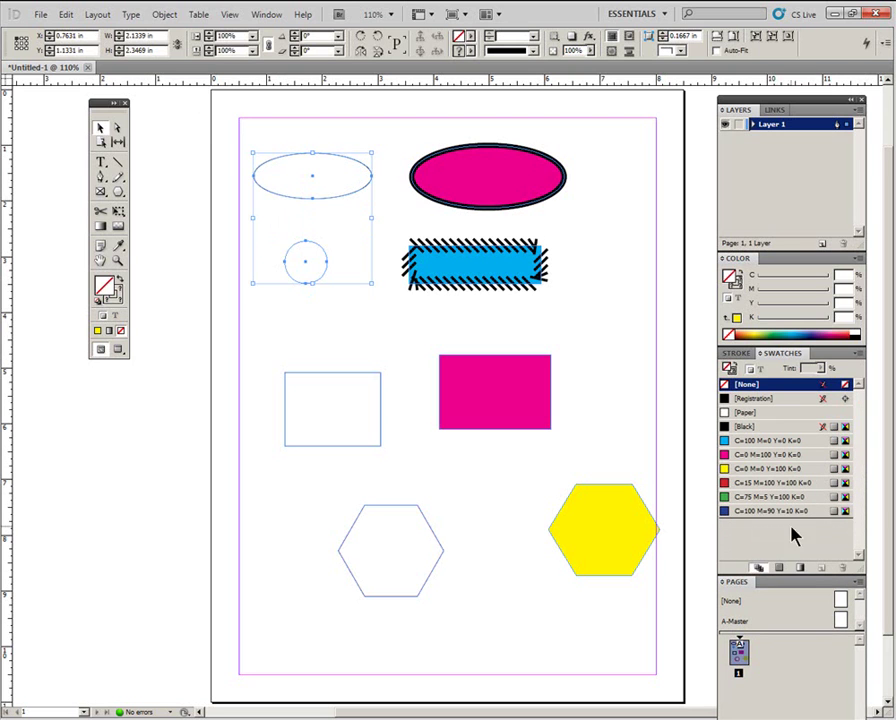
pyautogui.click(760, 499)
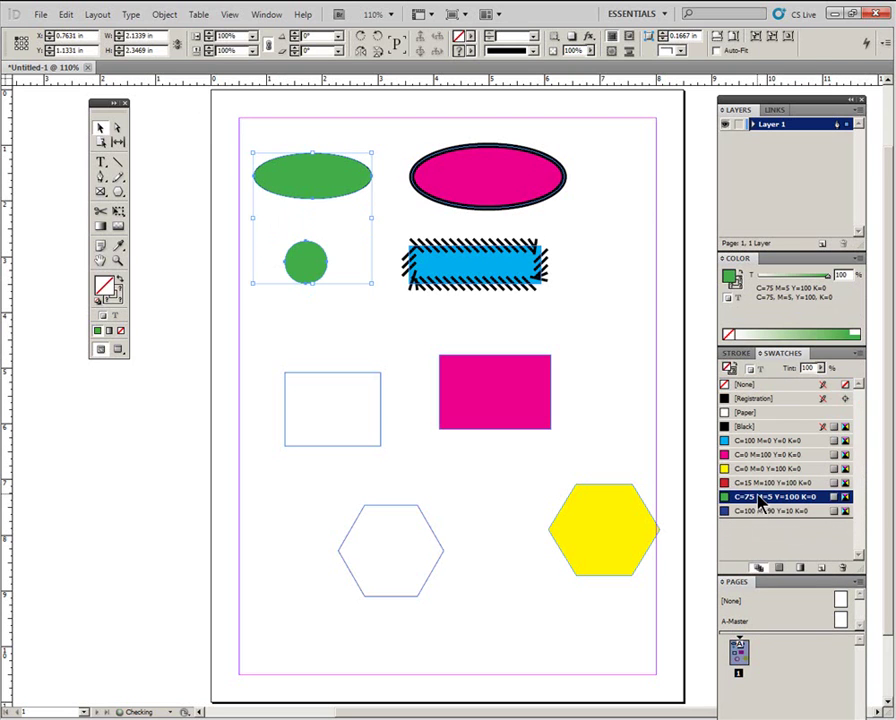
pyautogui.click(292, 344)
pyautogui.moveTo(226, 135)
pyautogui.mouseDown()
pyautogui.moveTo(310, 310)
pyautogui.moveTo(626, 426)
pyautogui.moveTo(604, 317)
pyautogui.mouseUp()
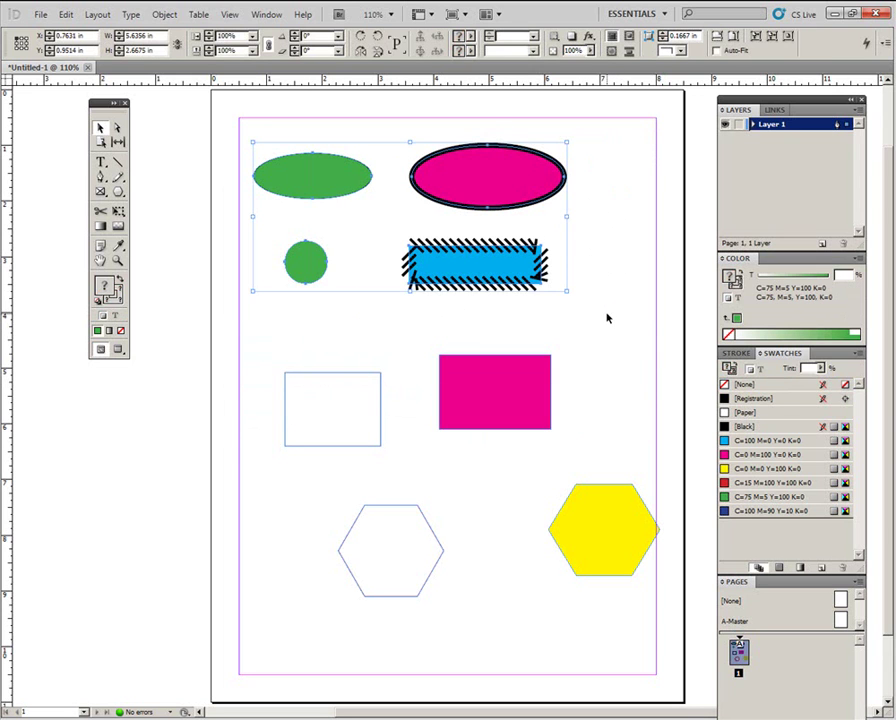
# Fill the hatched rectangle and empty lower-left rectangle green, excluding the magenta ellipse.
pyautogui.moveTo(200, 128)
pyautogui.mouseDown()
pyautogui.moveTo(450, 340)
pyautogui.moveTo(616, 444)
pyautogui.moveTo(626, 471)
pyautogui.mouseUp()
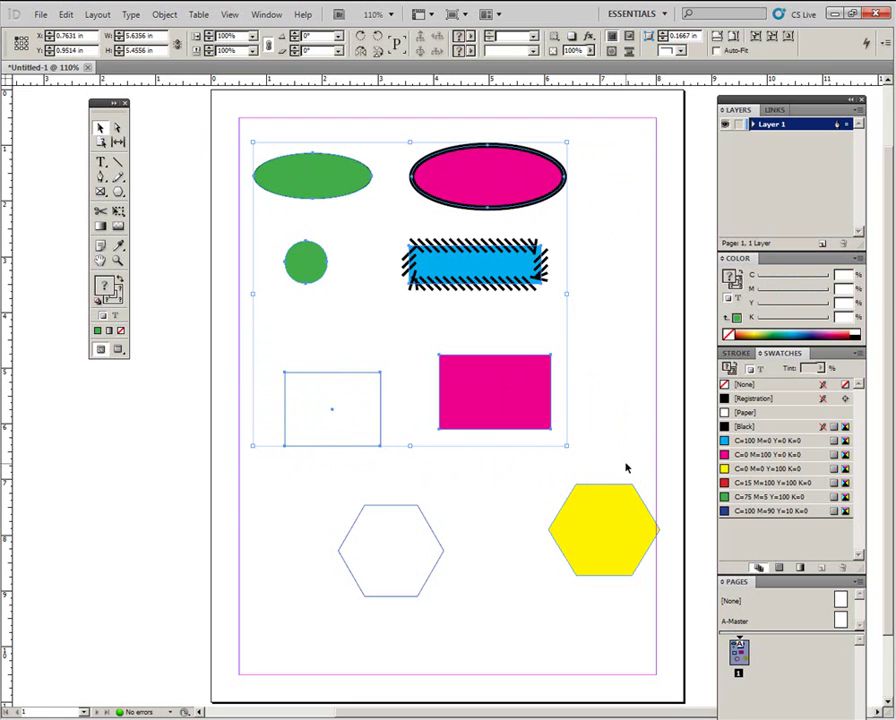
pyautogui.keyDown('shift'); pyautogui.click(493, 176); pyautogui.keyUp('shift')
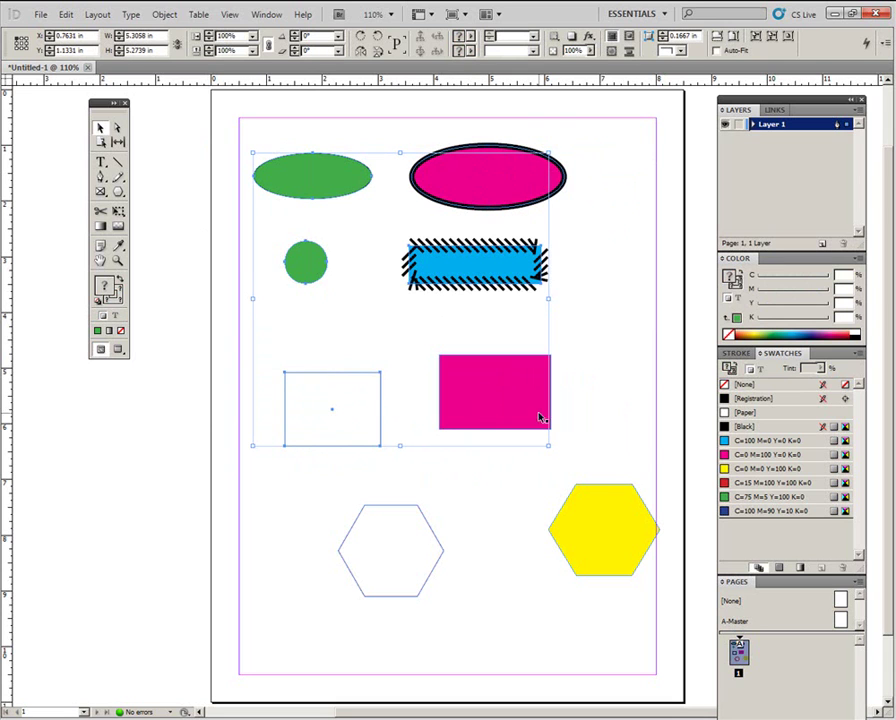
pyautogui.click(755, 497)
pyautogui.click(557, 192)
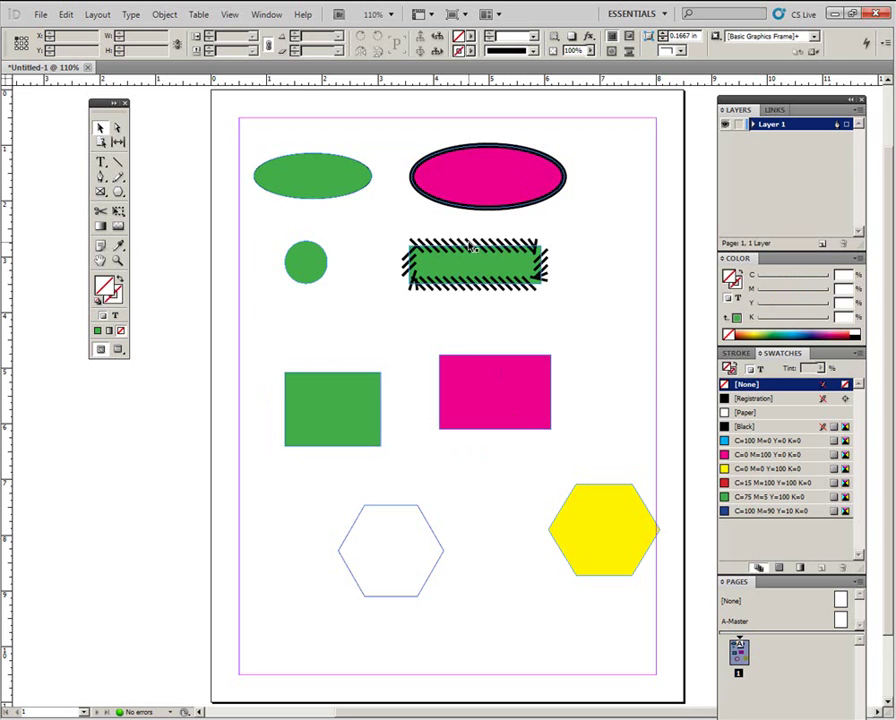
# Select the four green shapes and change the hatched Left Slant Hash stroke type to Solid.
pyautogui.click(316, 178)
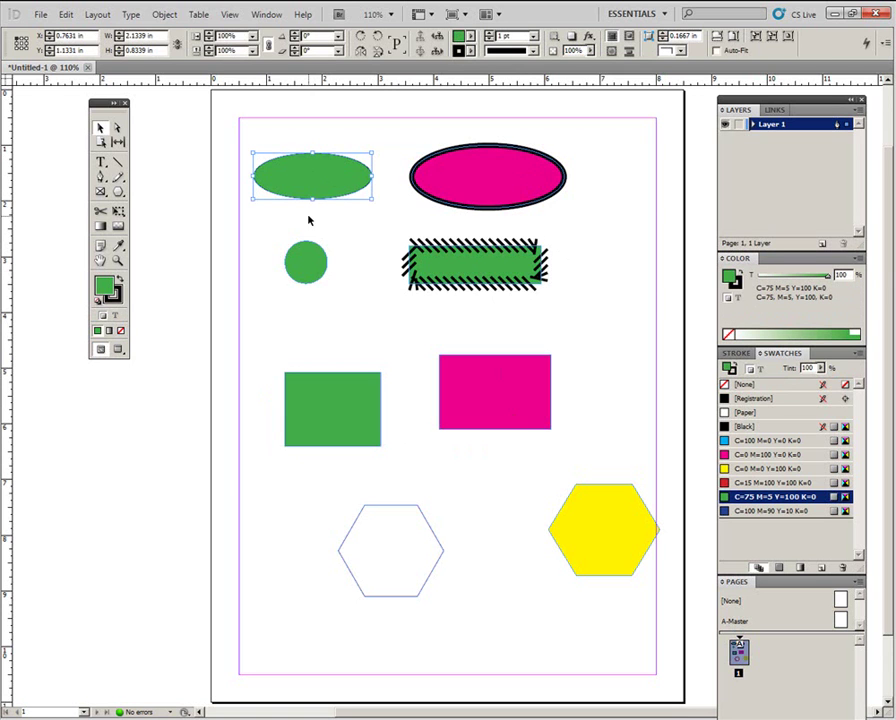
pyautogui.keyDown('shift'); pyautogui.click(304, 264); pyautogui.keyUp('shift')
pyautogui.keyDown('shift'); pyautogui.click(412, 262); pyautogui.keyUp('shift')
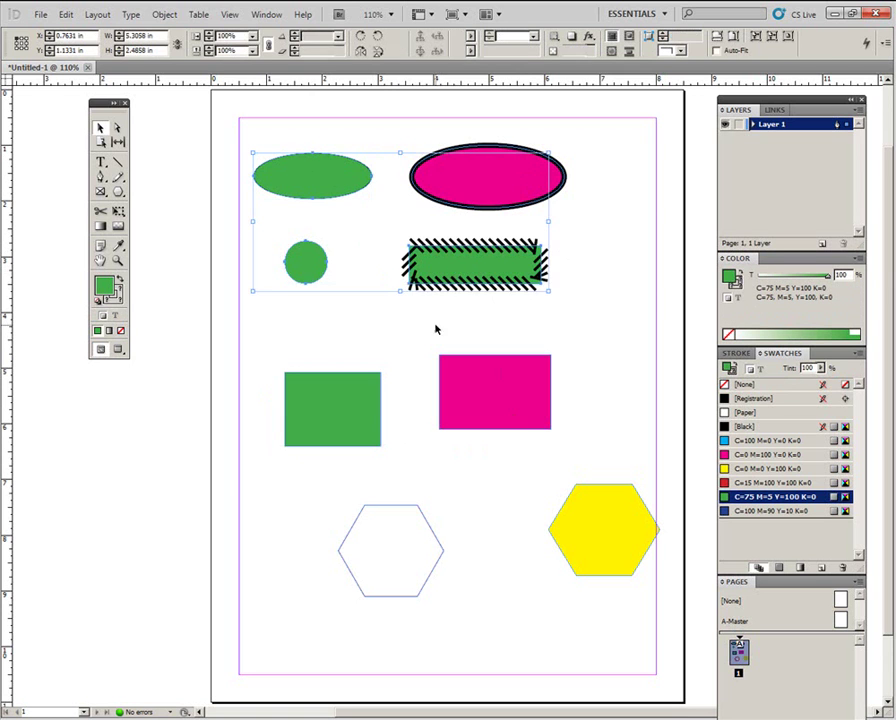
pyautogui.keyDown('shift'); pyautogui.click(351, 415); pyautogui.keyUp('shift')
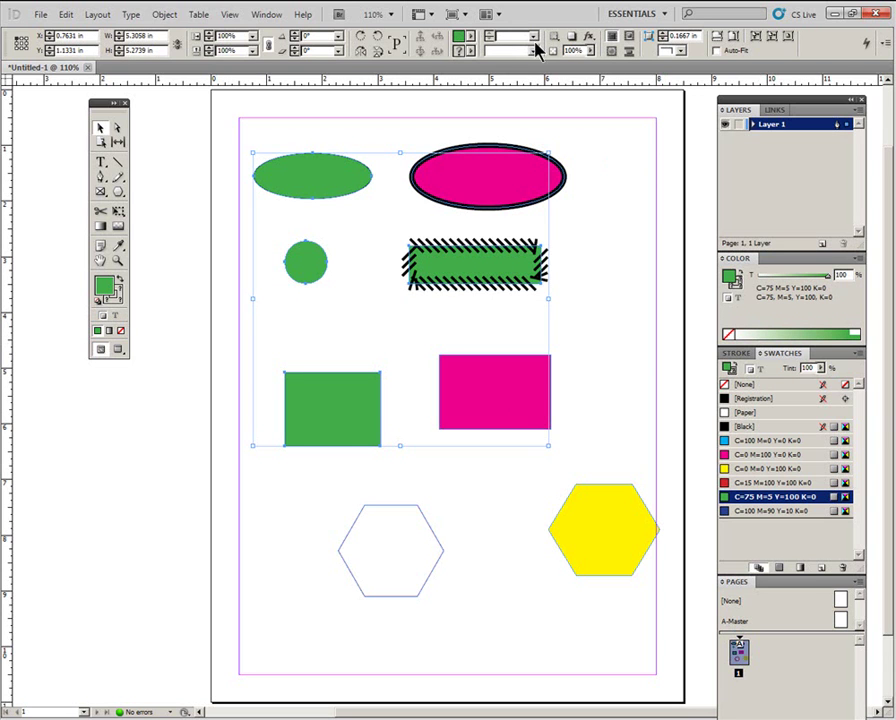
pyautogui.click(535, 51)
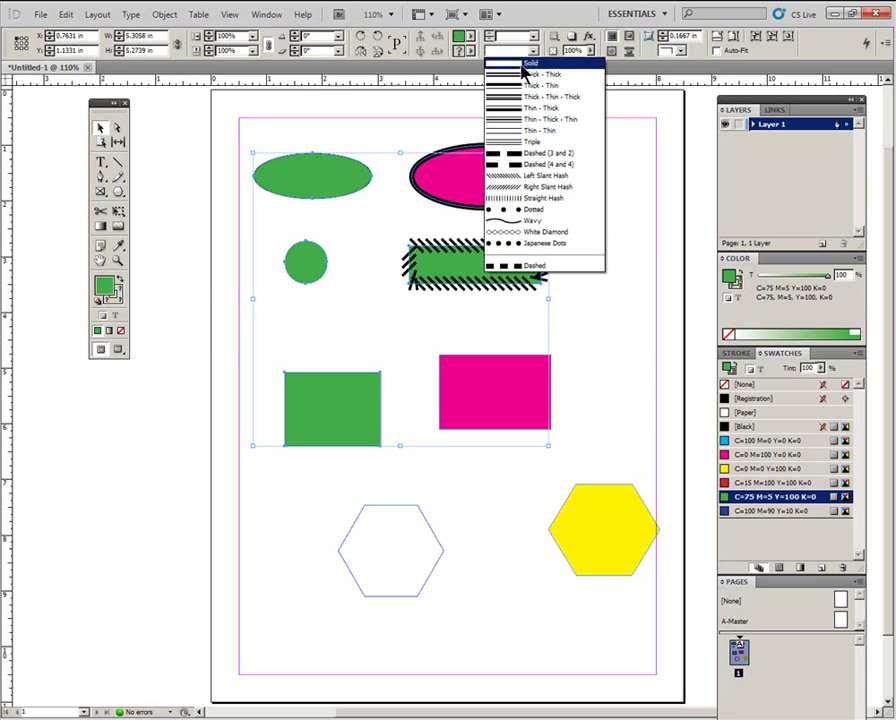
pyautogui.click(522, 64)
pyautogui.click(600, 308)
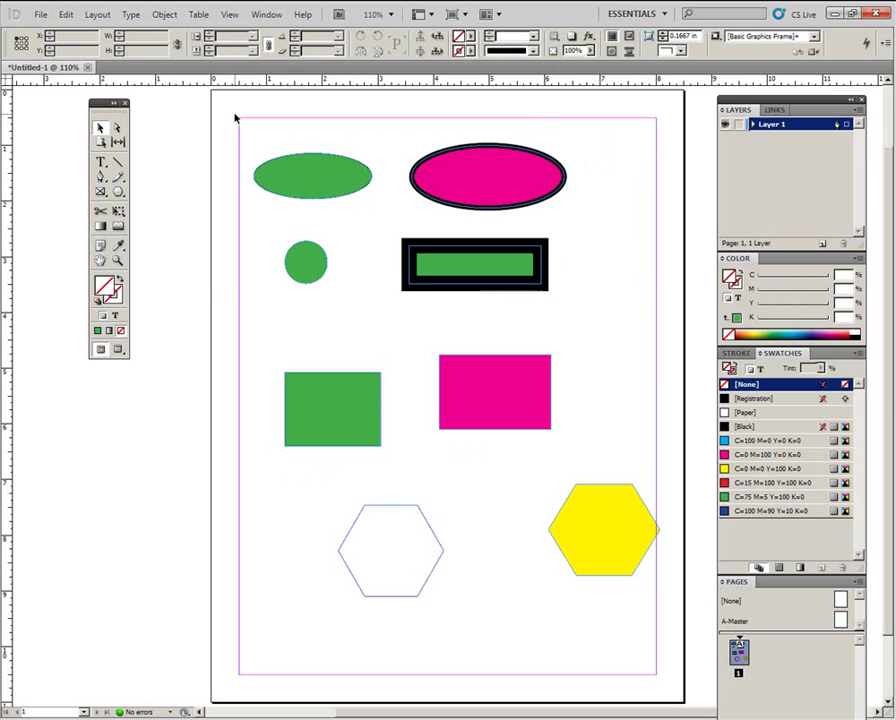
# Move the green ellipse onto the pasteboard and shift the pink ellipse further left.
pyautogui.moveTo(314, 178); pyautogui.dragTo(193, 375)
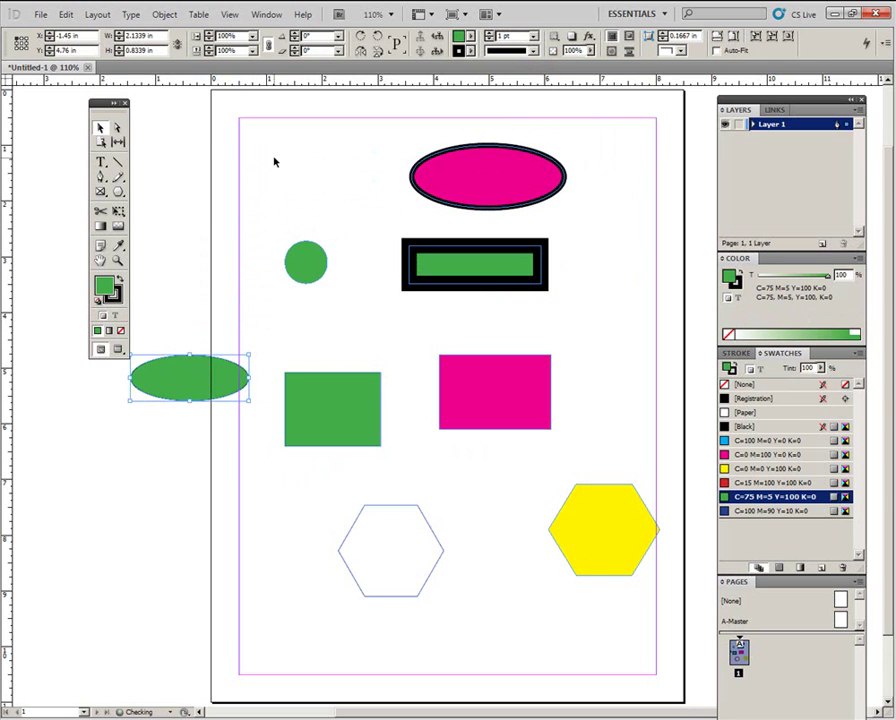
pyautogui.moveTo(474, 193); pyautogui.dragTo(357, 189)
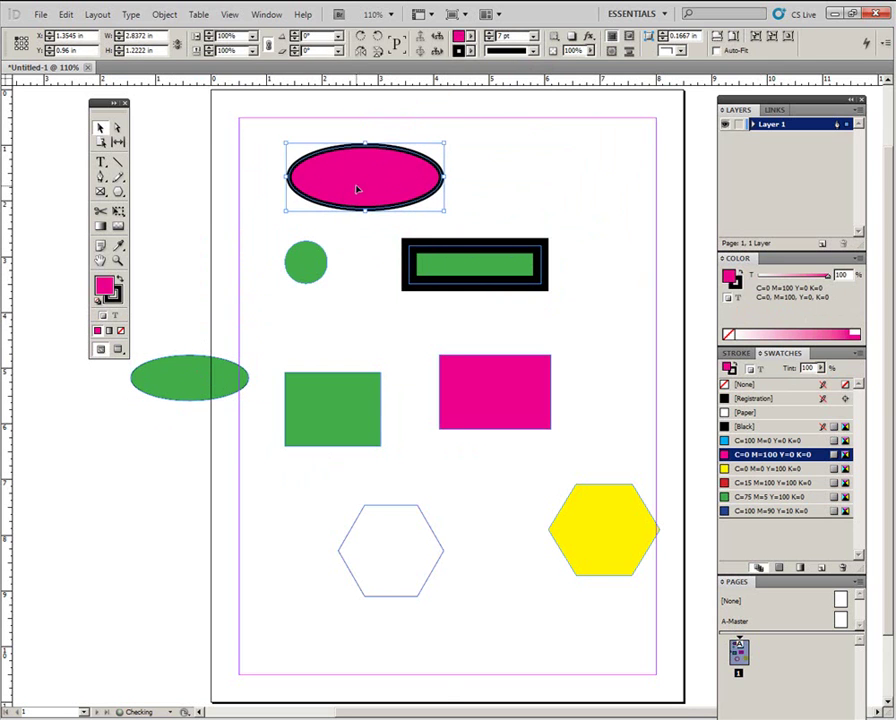
pyautogui.click(118, 129)
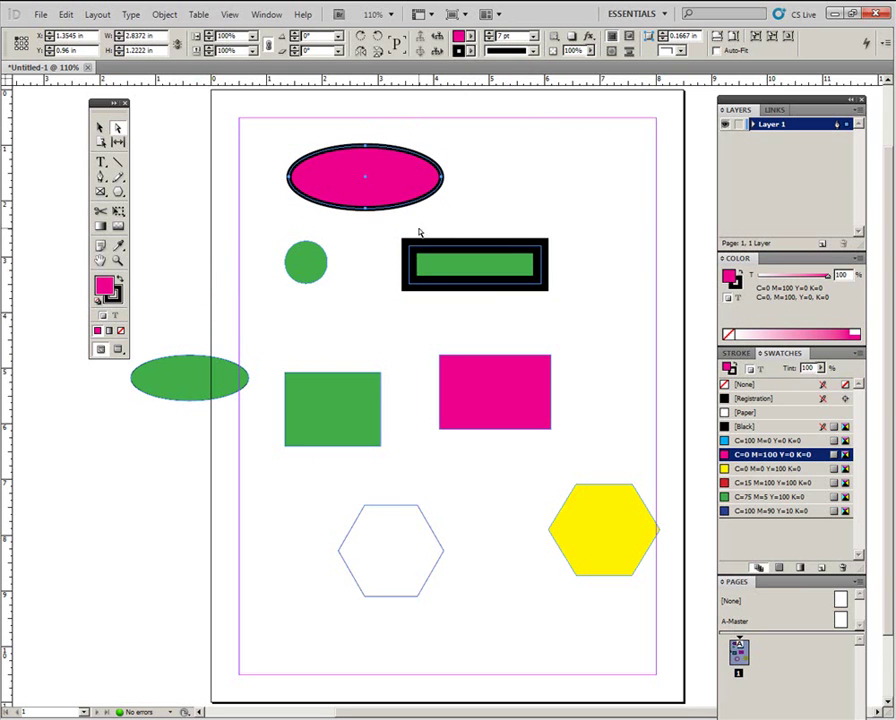
pyautogui.click(446, 205)
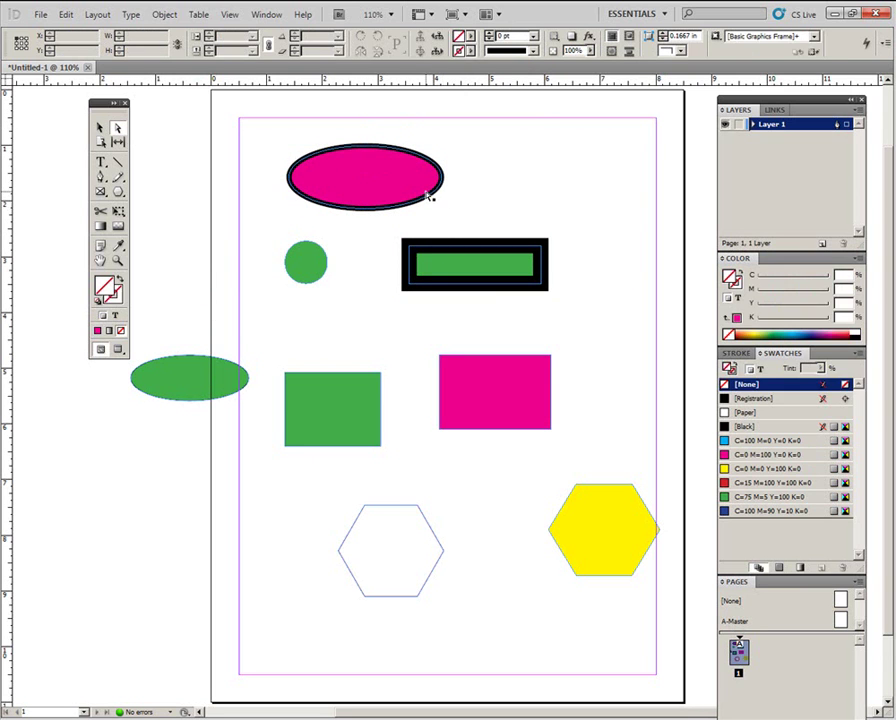
# Drag the pink ellipse's anchors into a curved teardrop, then marquee-select the three leftover shapes.
pyautogui.click(442, 189)
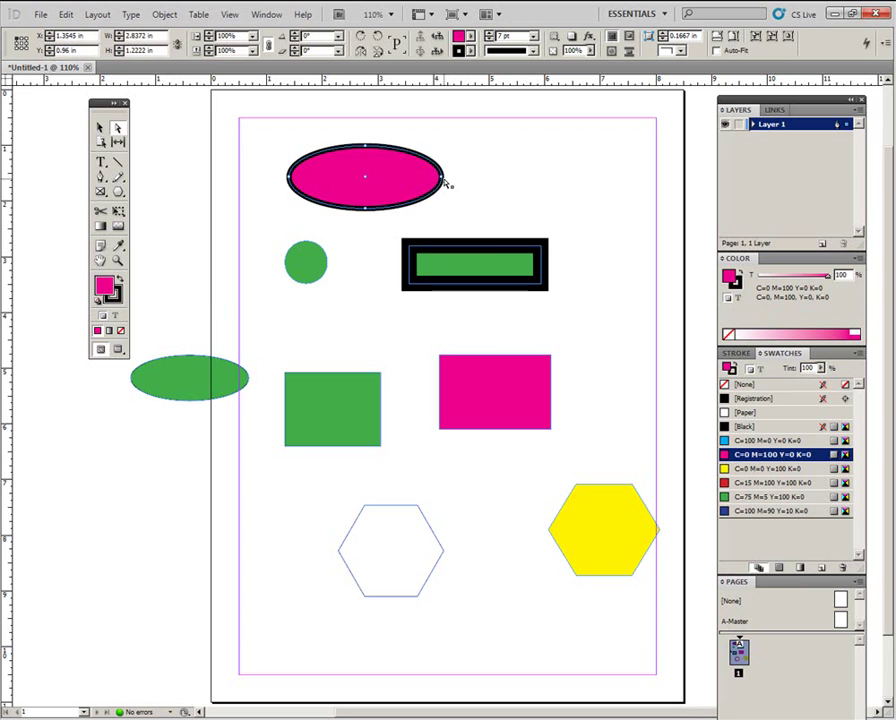
pyautogui.moveTo(446, 184); pyautogui.dragTo(526, 104)
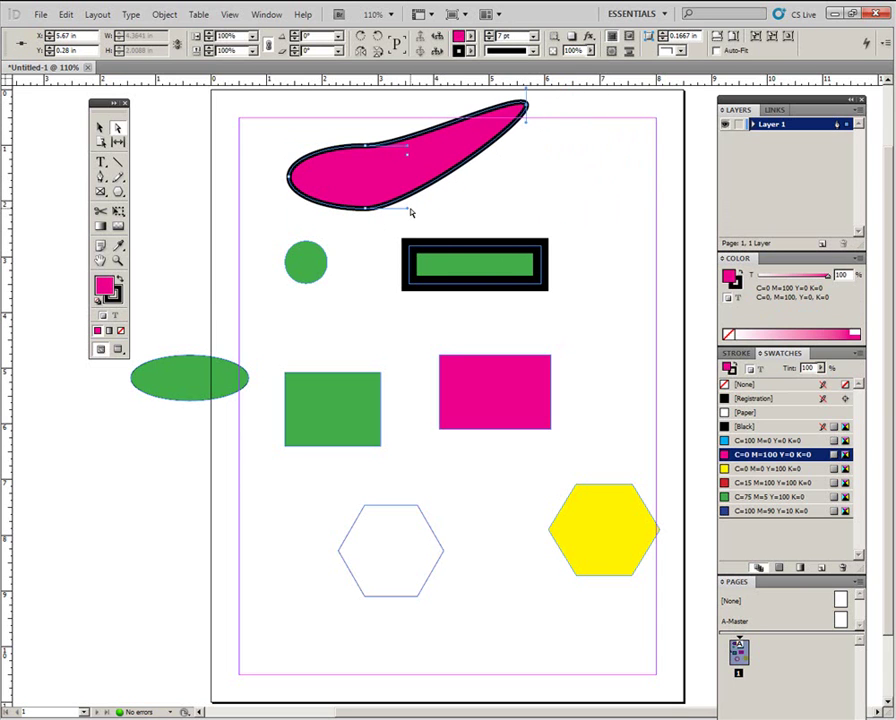
pyautogui.moveTo(410, 213); pyautogui.dragTo(380, 262)
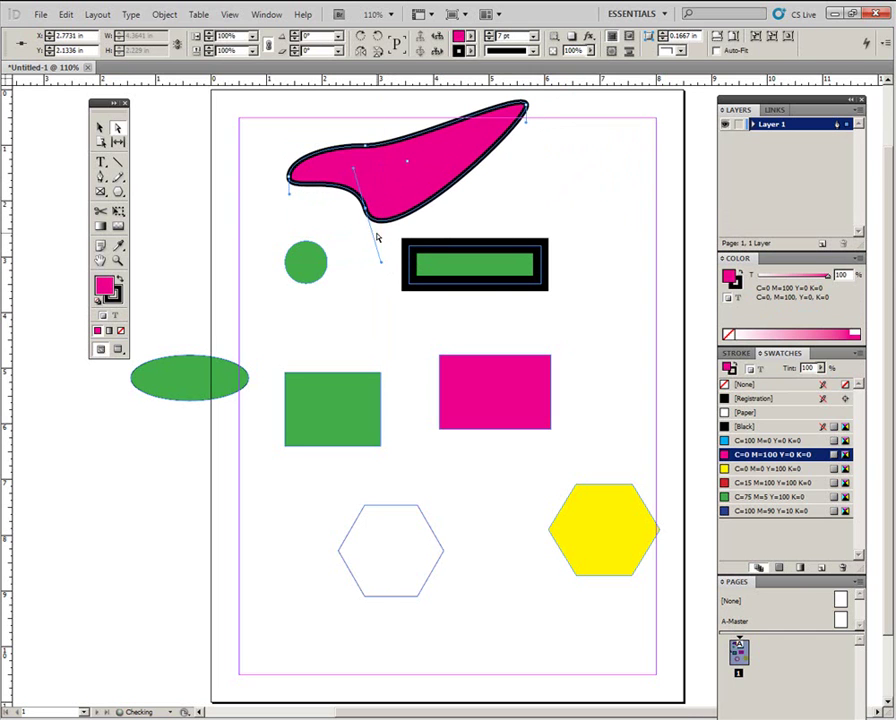
pyautogui.moveTo(370, 213); pyautogui.dragTo(400, 198)
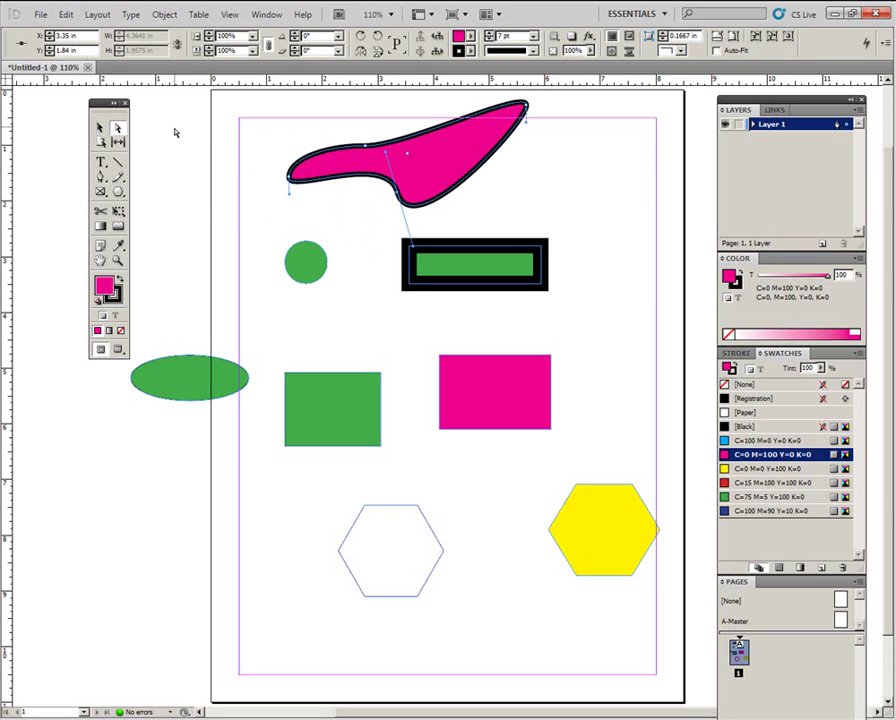
pyautogui.moveTo(174, 126); pyautogui.dragTo(600, 306)
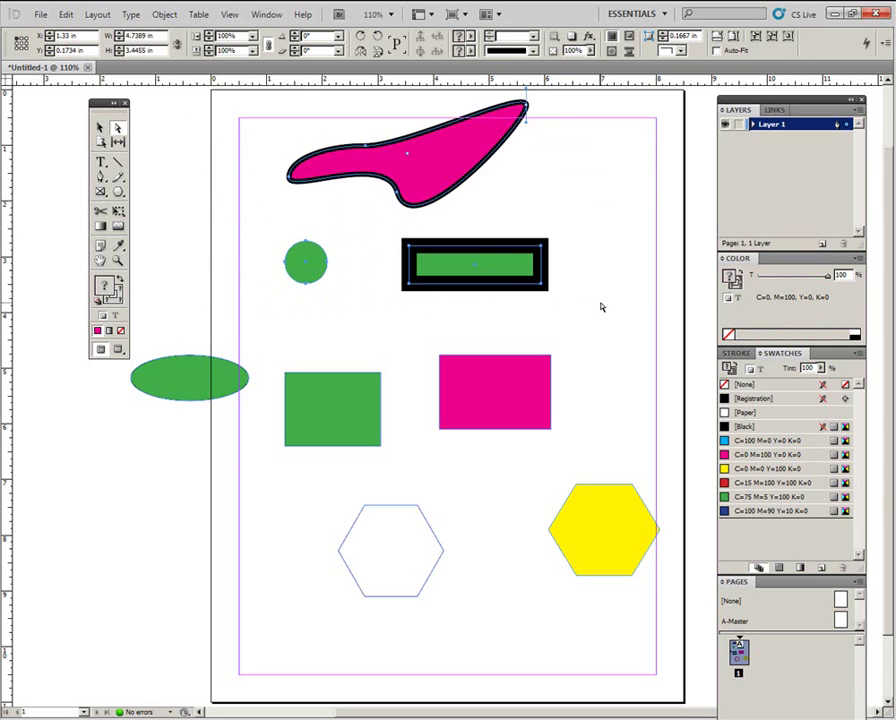
# Delete the selected shapes, reposition the green square, and add a 3-sided polygon triangle near the top.
pyautogui.press('Delete')
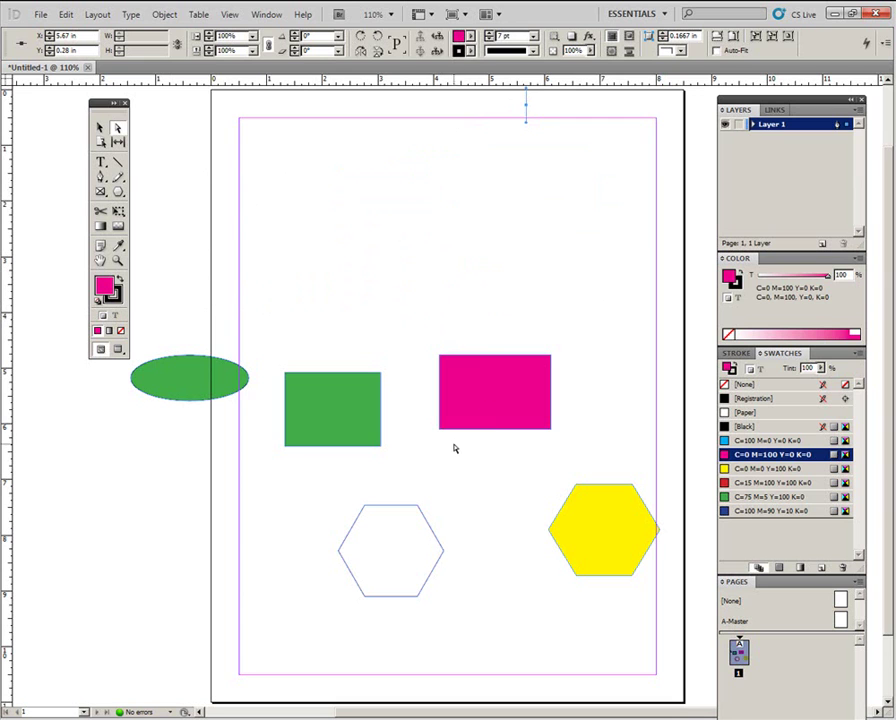
pyautogui.moveTo(356, 428); pyautogui.dragTo(334, 463)
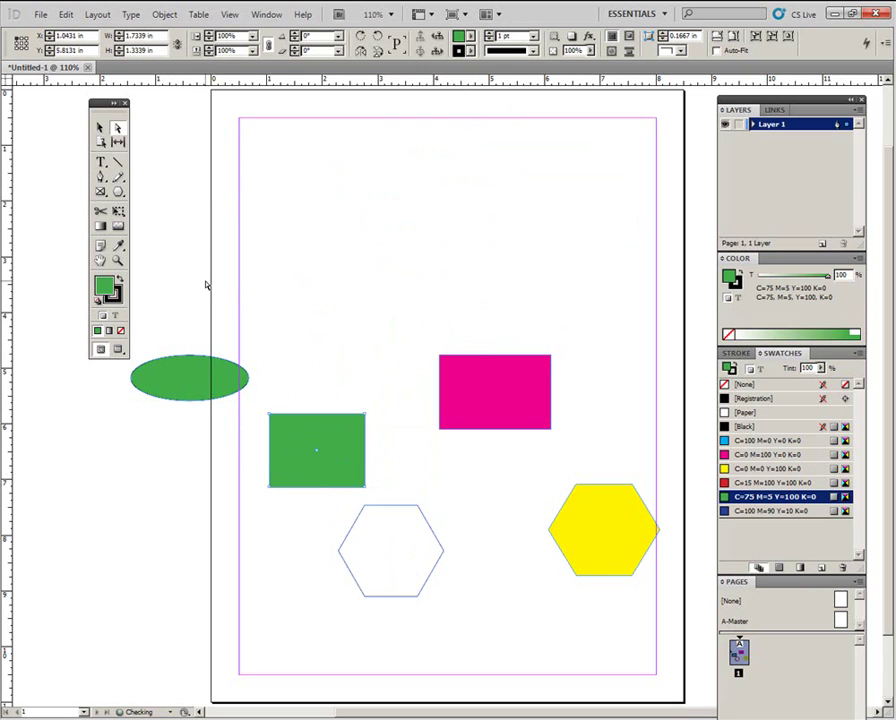
pyautogui.click(118, 192)
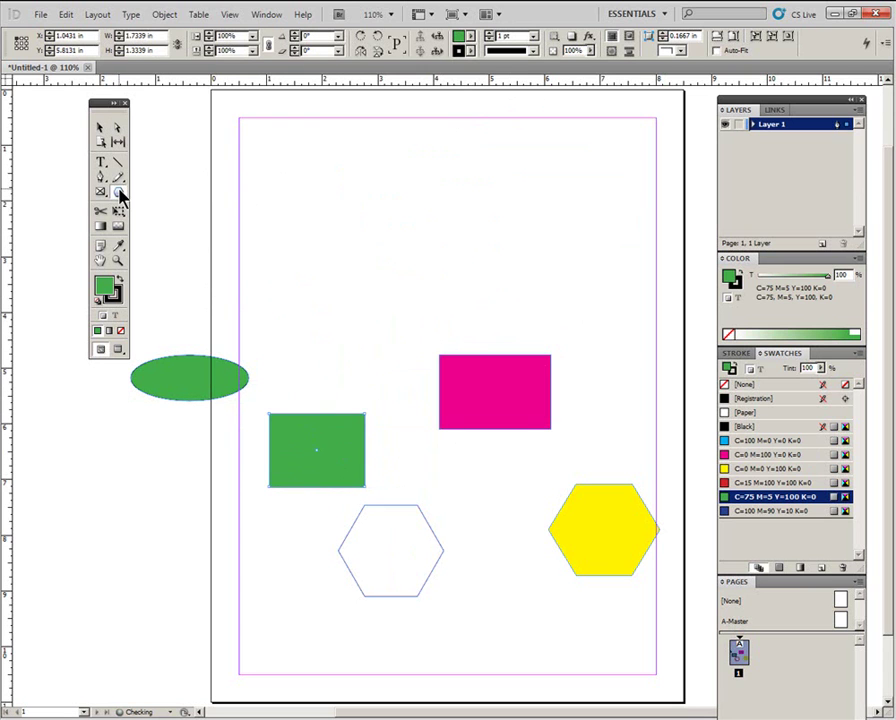
pyautogui.click(418, 215)
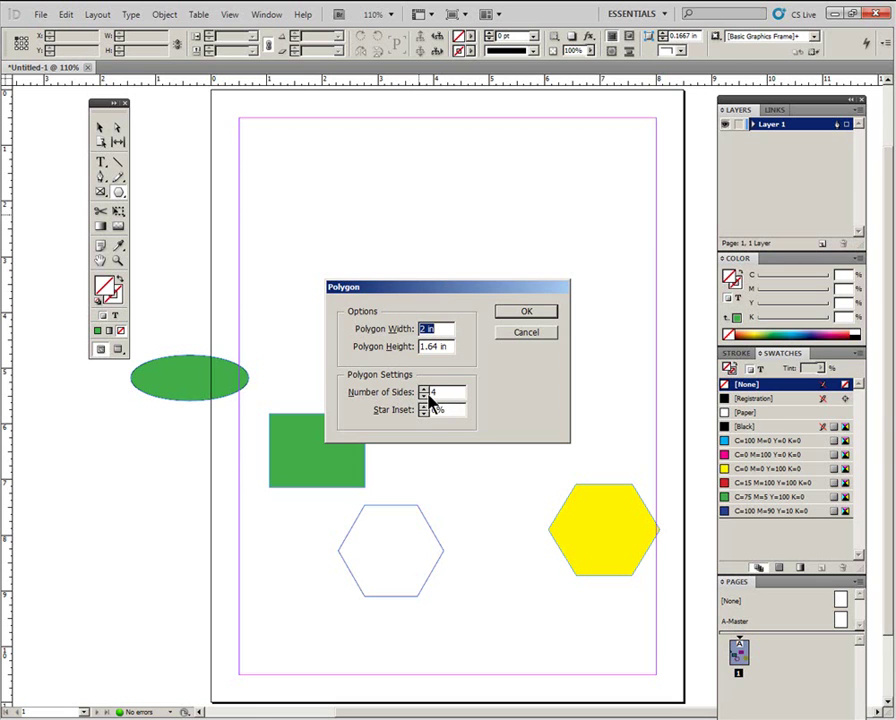
pyautogui.click(514, 313)
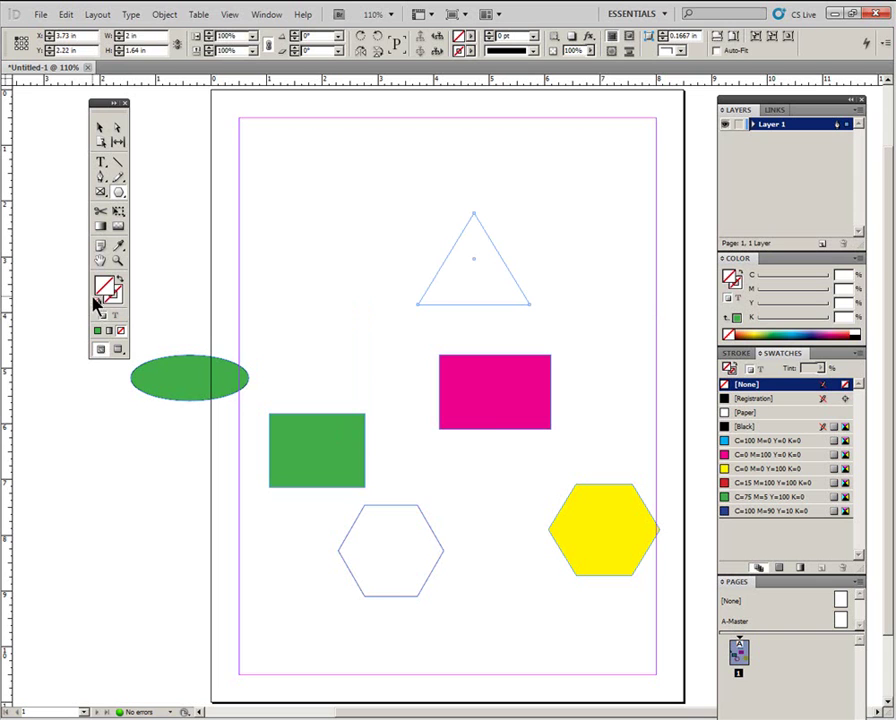
# Set the stroke colour to black.
pyautogui.click(101, 129)
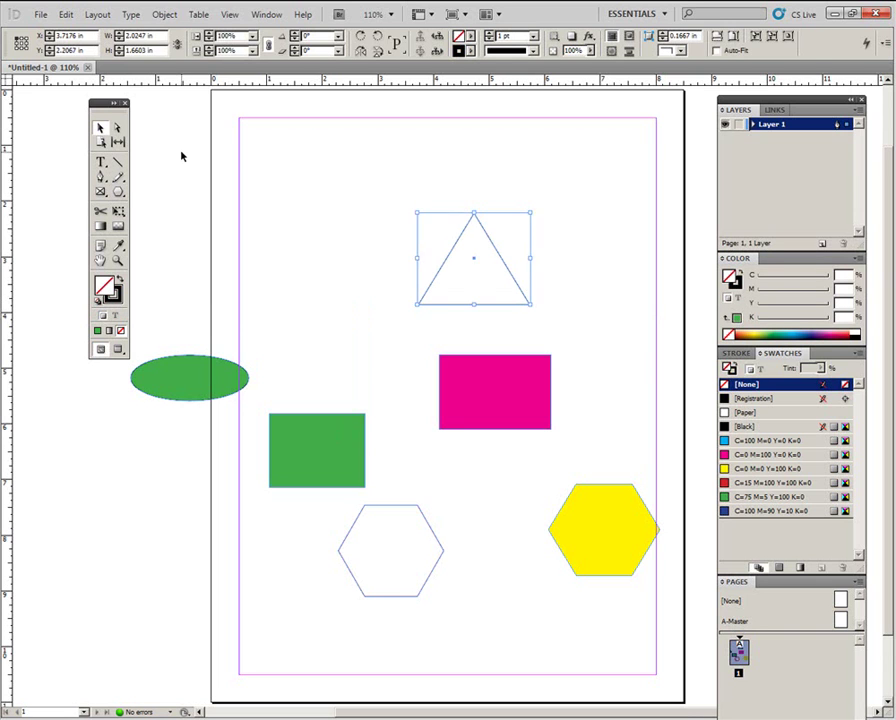
pyautogui.click(182, 154)
pyautogui.click(99, 298)
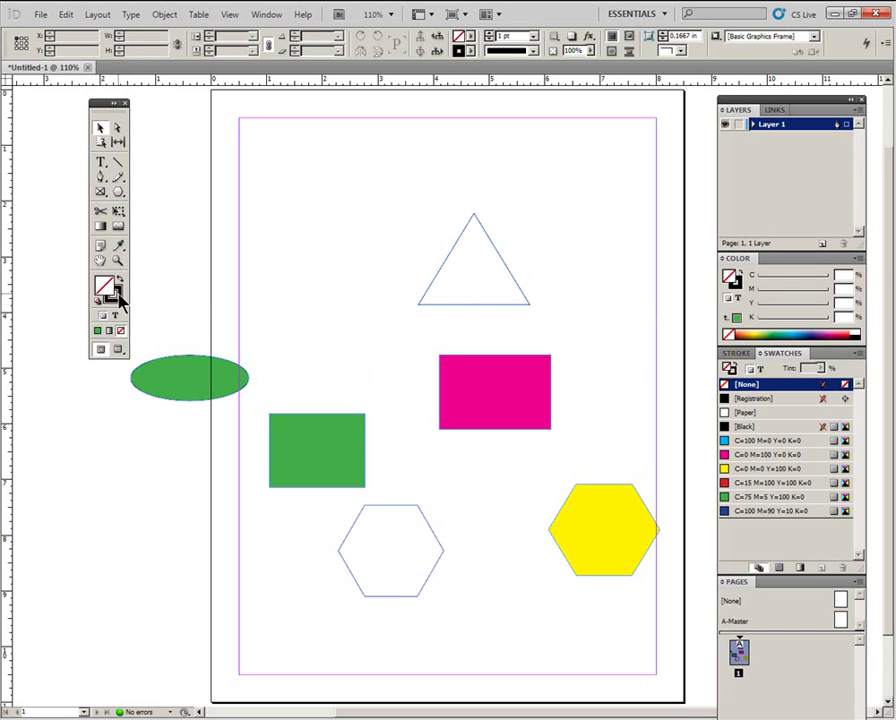
# Drag the outlined triangle down-left so it overlaps the lower part of the green square.
pyautogui.click(476, 262)
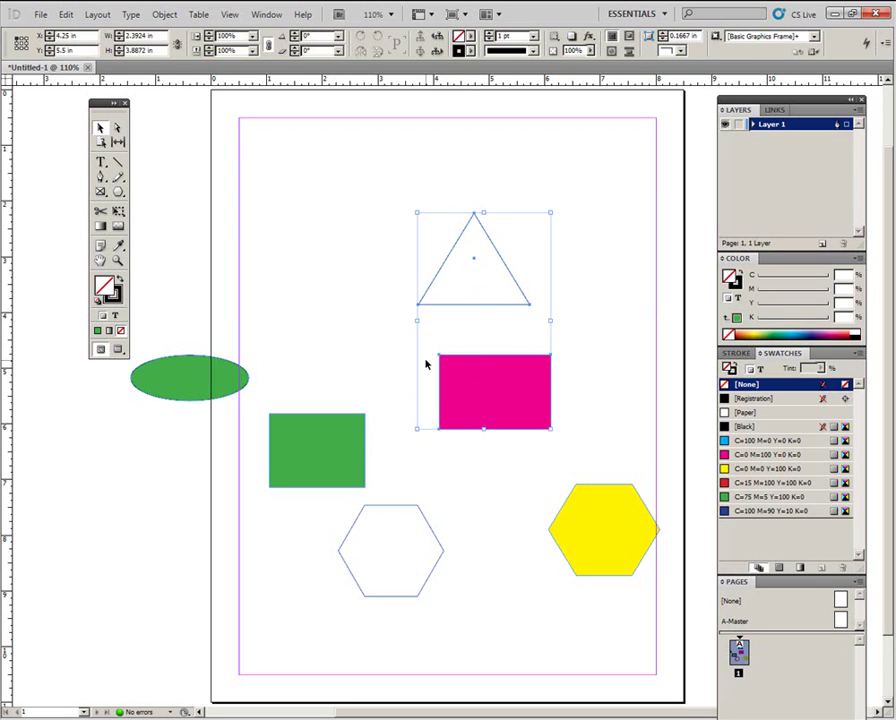
pyautogui.click(424, 272)
pyautogui.click(470, 276)
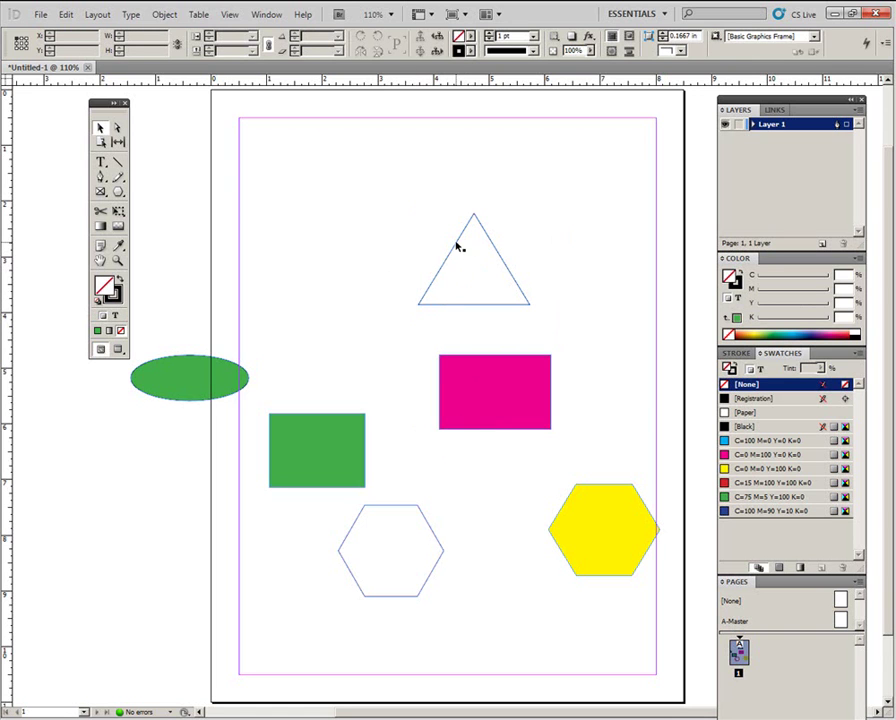
pyautogui.moveTo(458, 247); pyautogui.dragTo(279, 474)
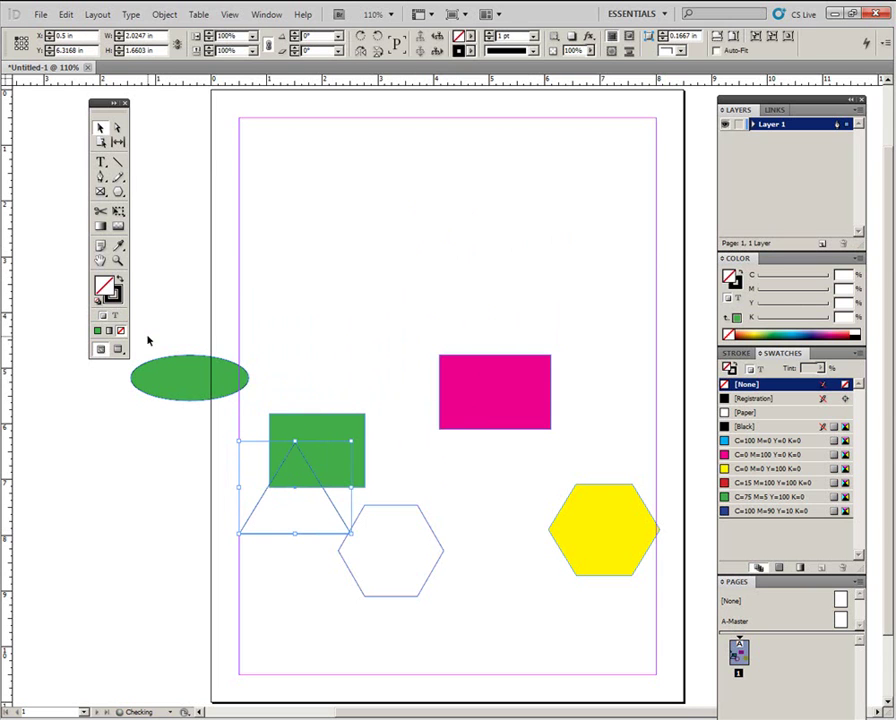
# Draw a wide ellipse, about 2.72 × 0.7 in, near the page top and fill it magenta.
pyautogui.click(121, 196)
pyautogui.click(70, 207)
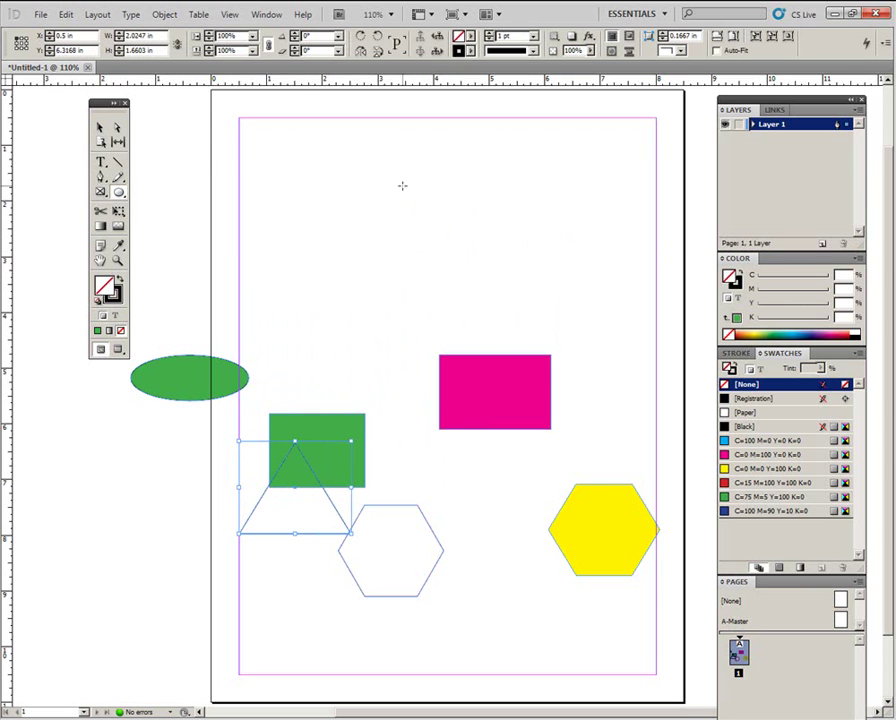
pyautogui.moveTo(411, 200); pyautogui.dragTo(563, 238)
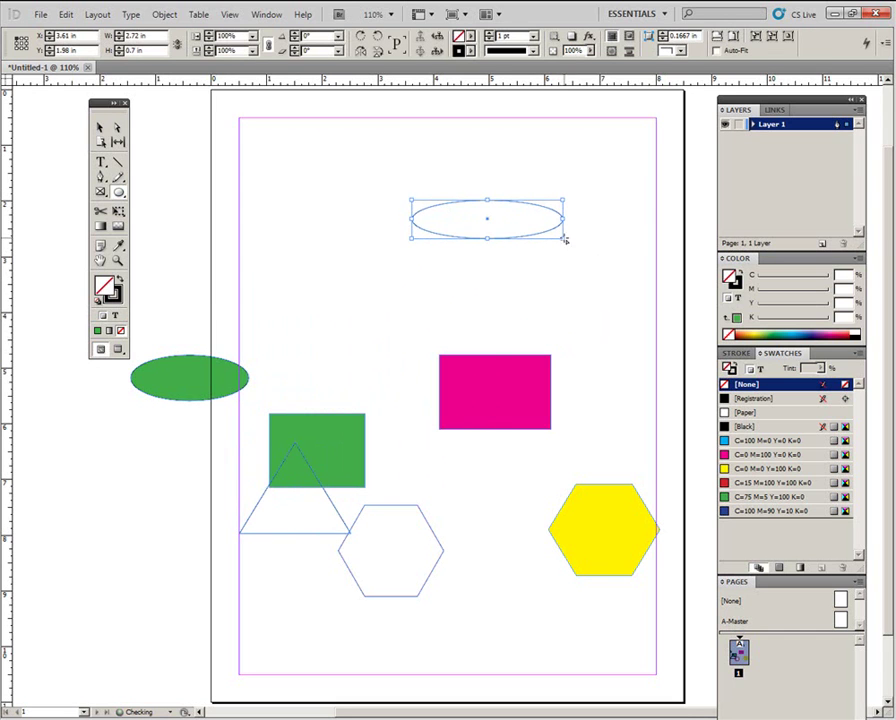
pyautogui.click(753, 456)
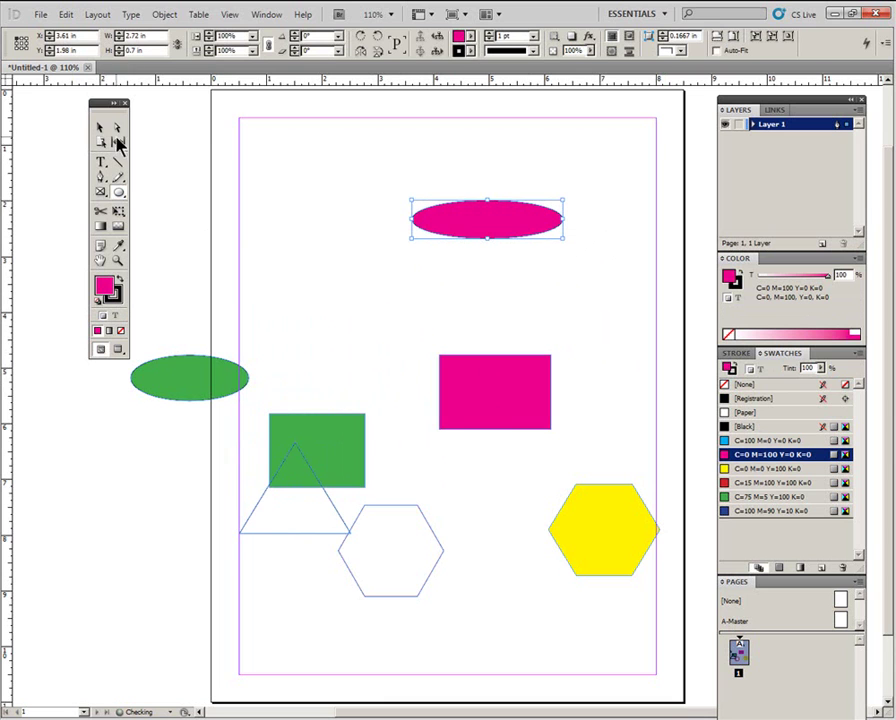
pyautogui.click(102, 129)
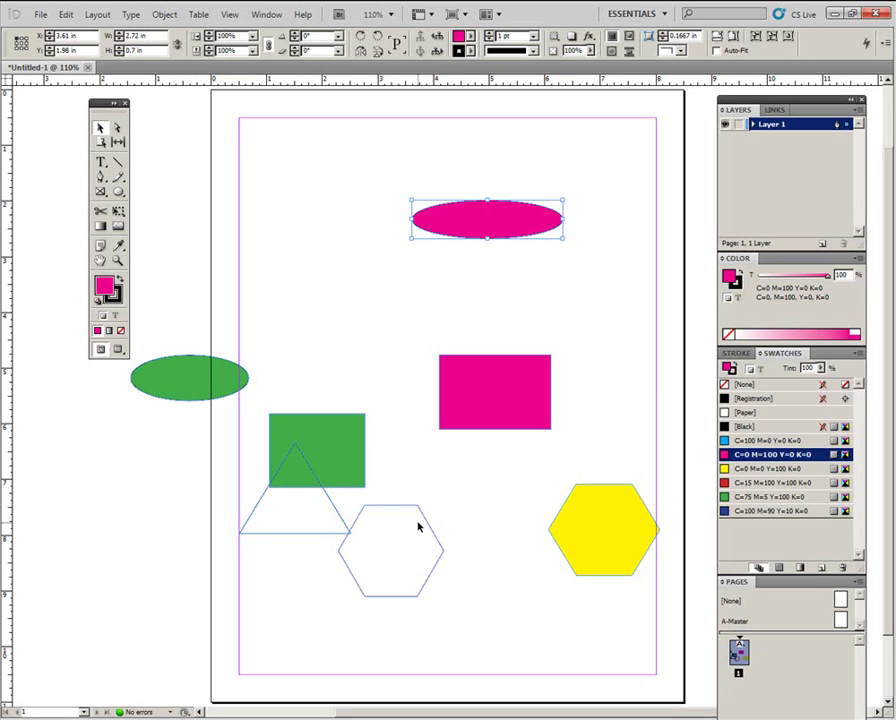
pyautogui.click(392, 572)
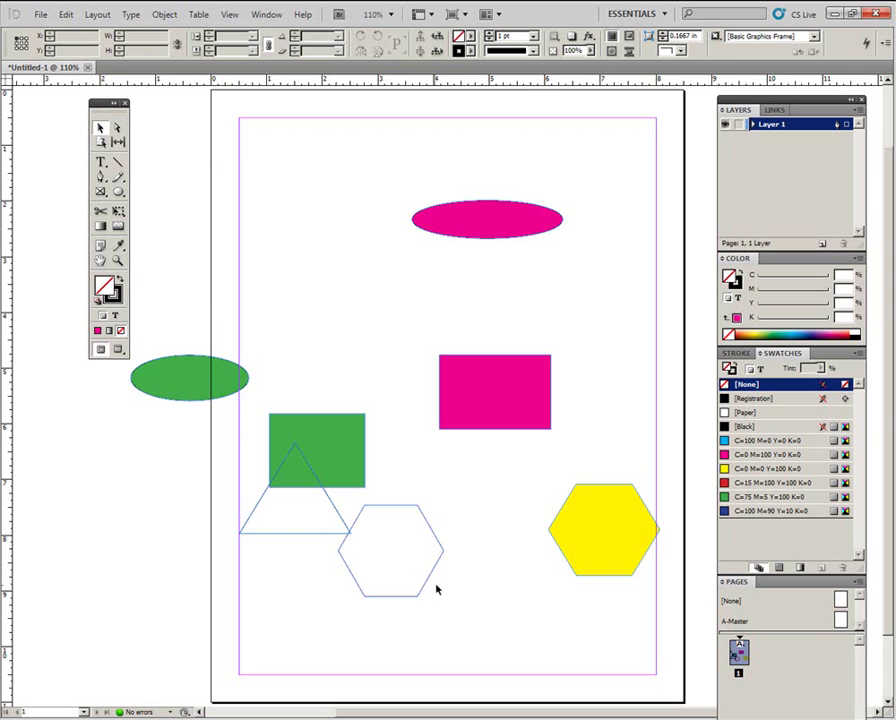
# Give the outline hexagon a Paper fill and reset the default fill to Paper.
pyautogui.moveTo(456, 604); pyautogui.dragTo(346, 194)
pyautogui.click(748, 413)
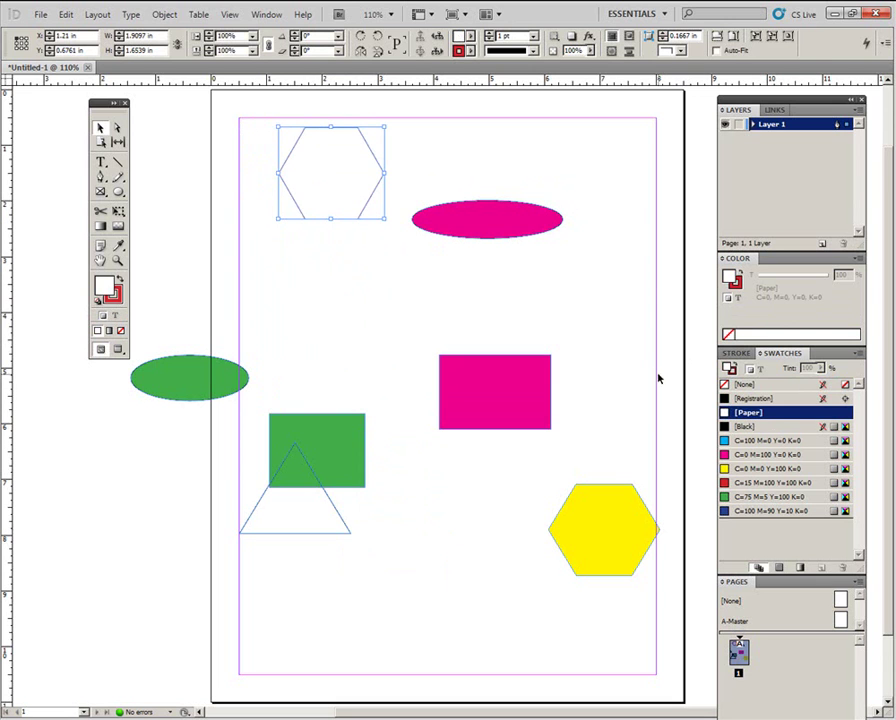
pyautogui.click(626, 332)
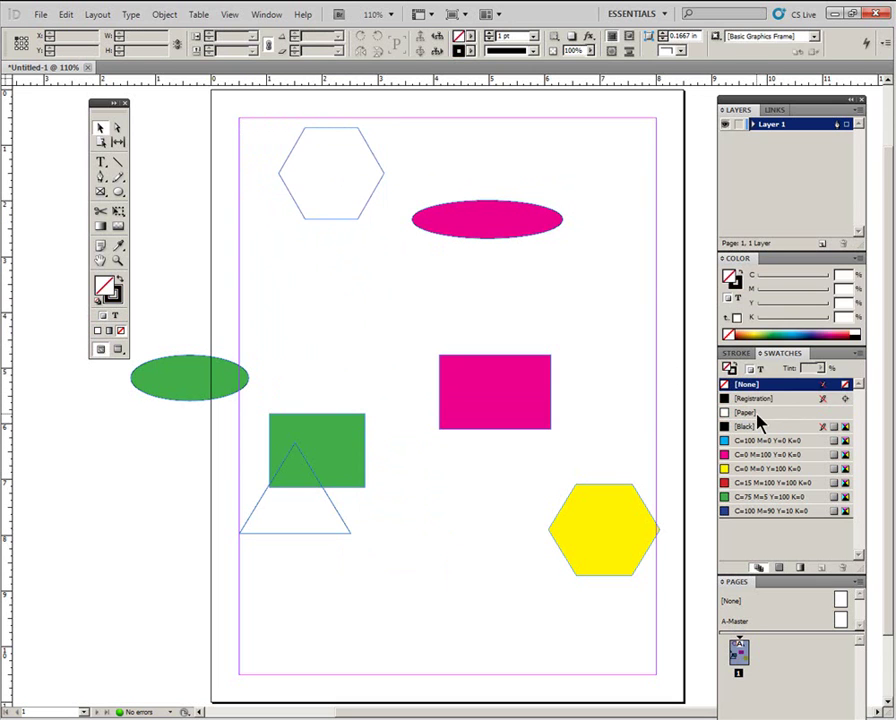
pyautogui.click(757, 414)
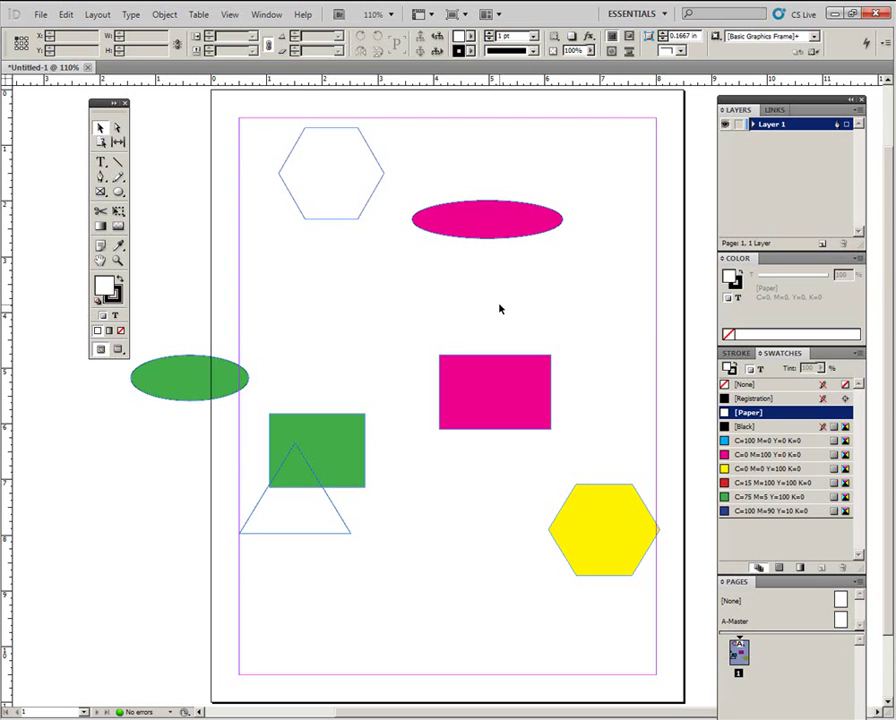
# Move the unfilled hexagon down to the page's lower left, below the triangle.
pyautogui.click(345, 219)
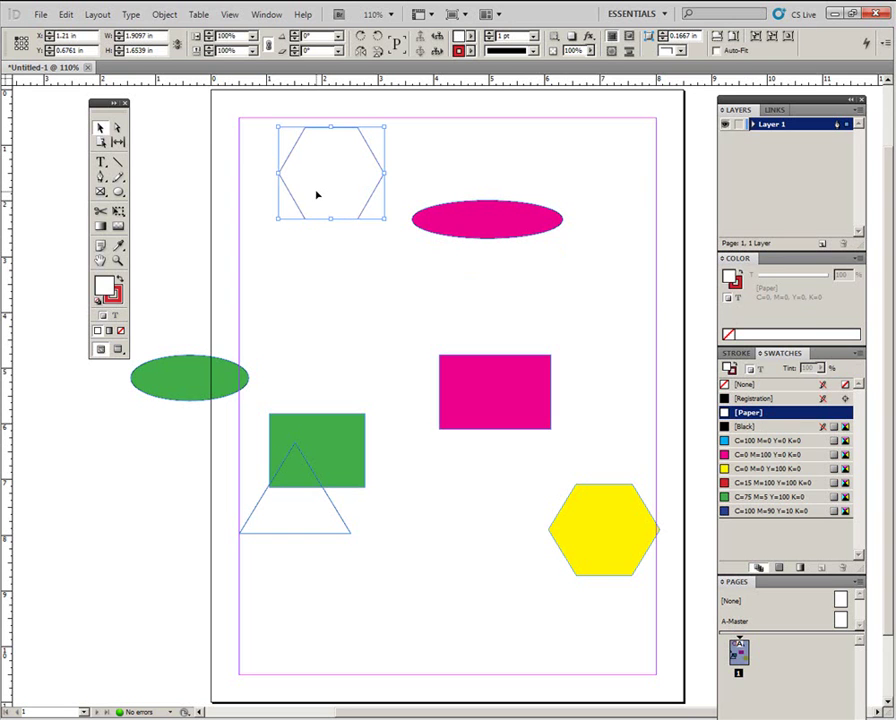
pyautogui.moveTo(318, 194); pyautogui.dragTo(200, 600)
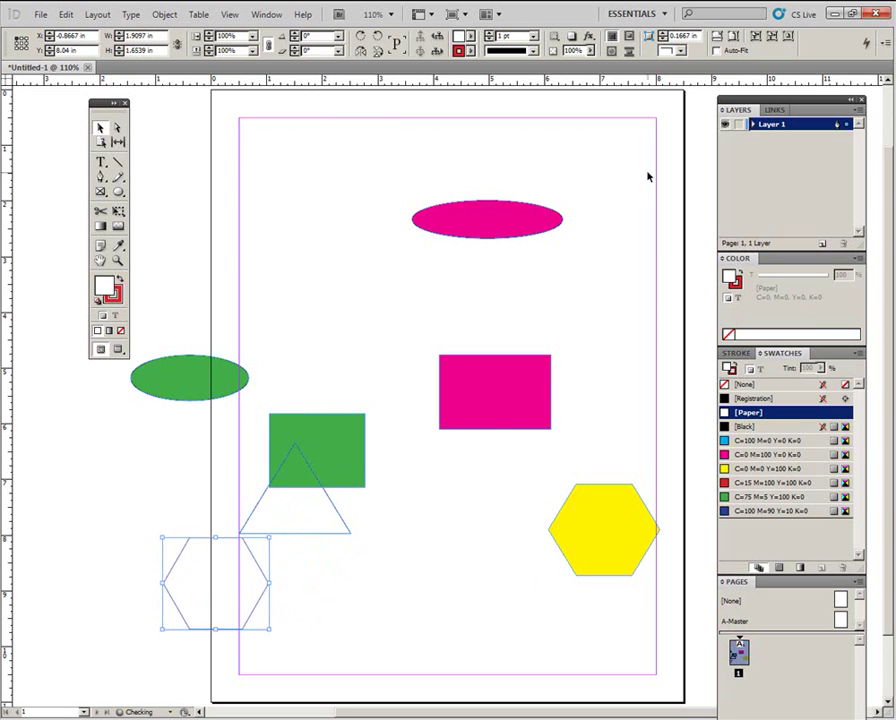
pyautogui.click(510, 229)
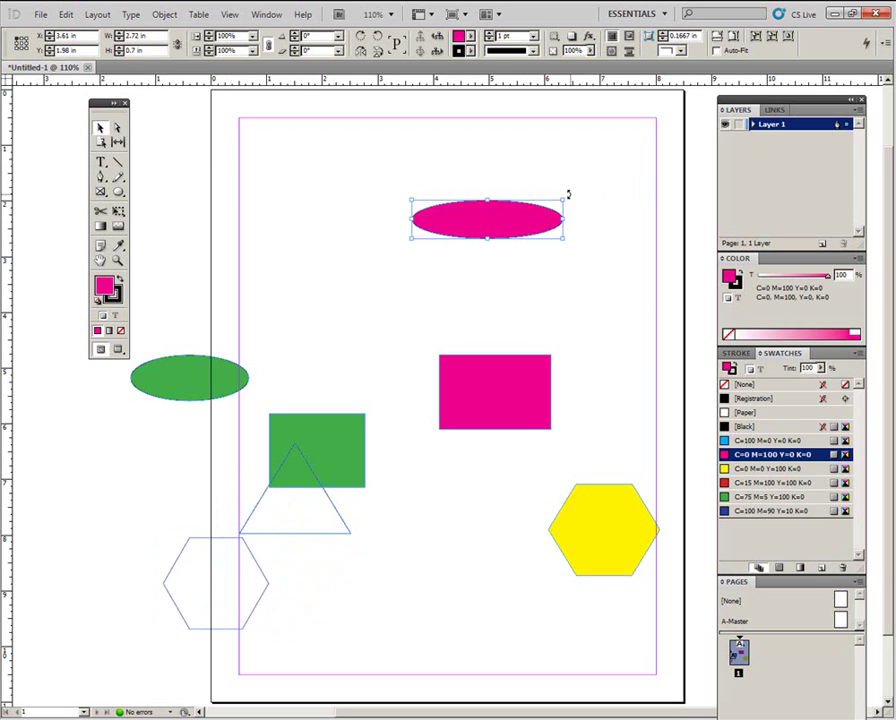
pyautogui.moveTo(568, 194); pyautogui.dragTo(542, 140)
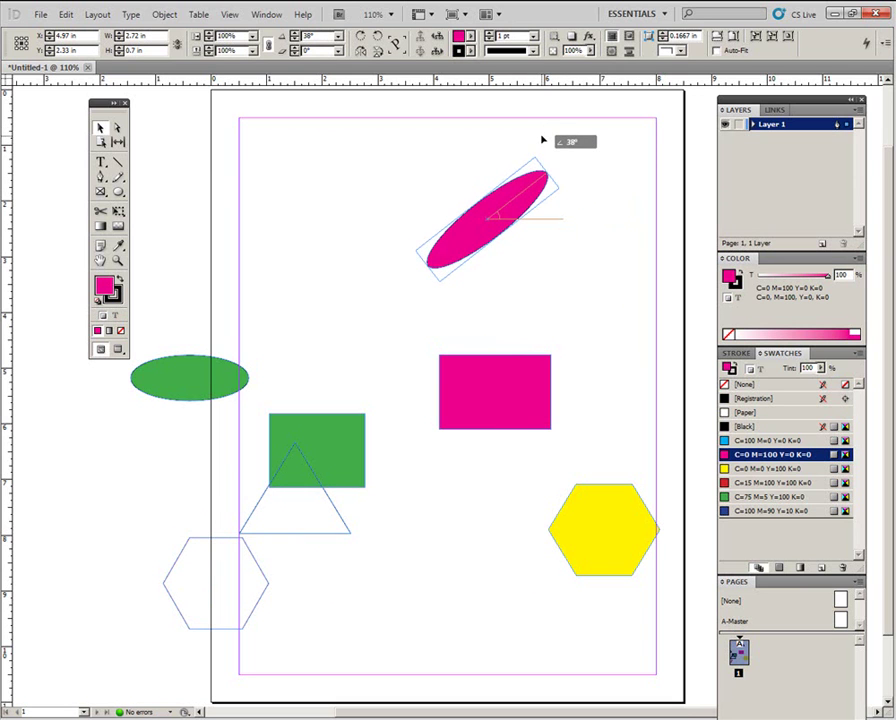
pyautogui.moveTo(542, 140)
pyautogui.mouseDown()
pyautogui.moveTo(461, 124)
pyautogui.moveTo(398, 147)
pyautogui.moveTo(410, 136)
pyautogui.moveTo(527, 137)
pyautogui.mouseUp()
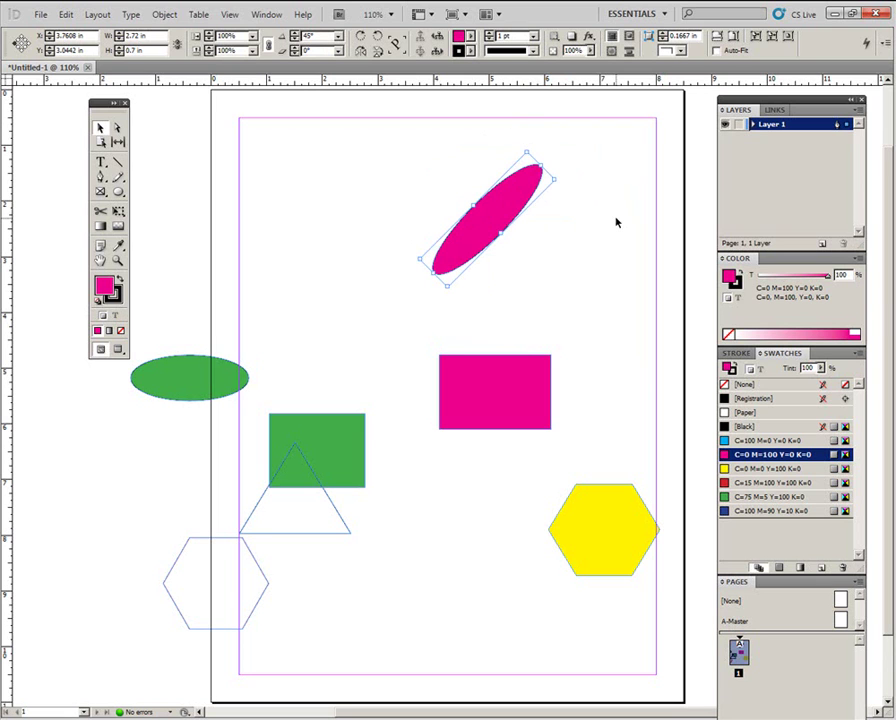
pyautogui.hotkey('ctrl', 'z')
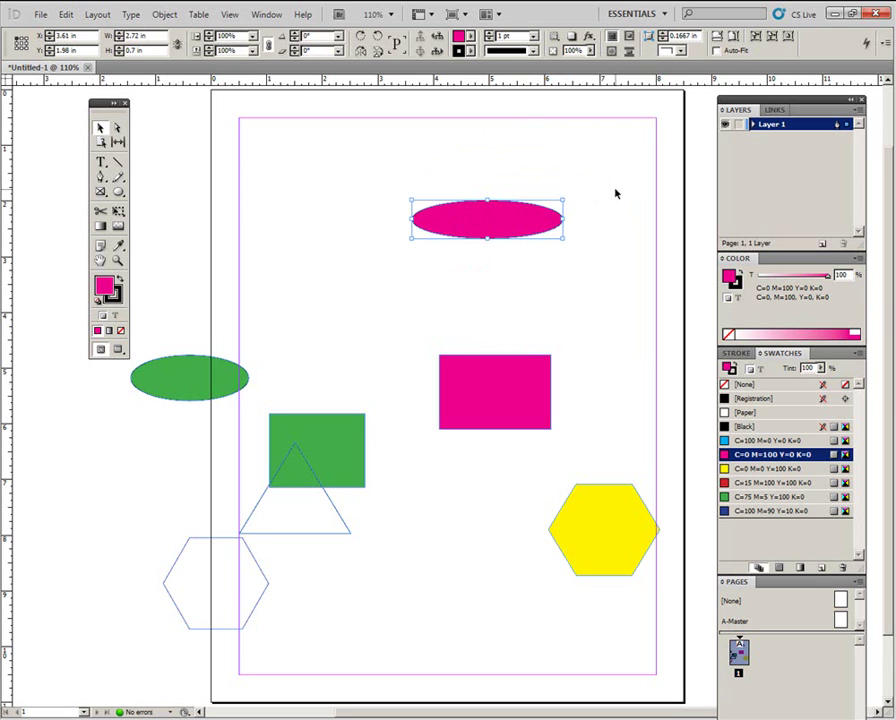
# Move the magenta rectangle, Alt-drag a duplicate, and position the copies in the lower half.
pyautogui.click(517, 407)
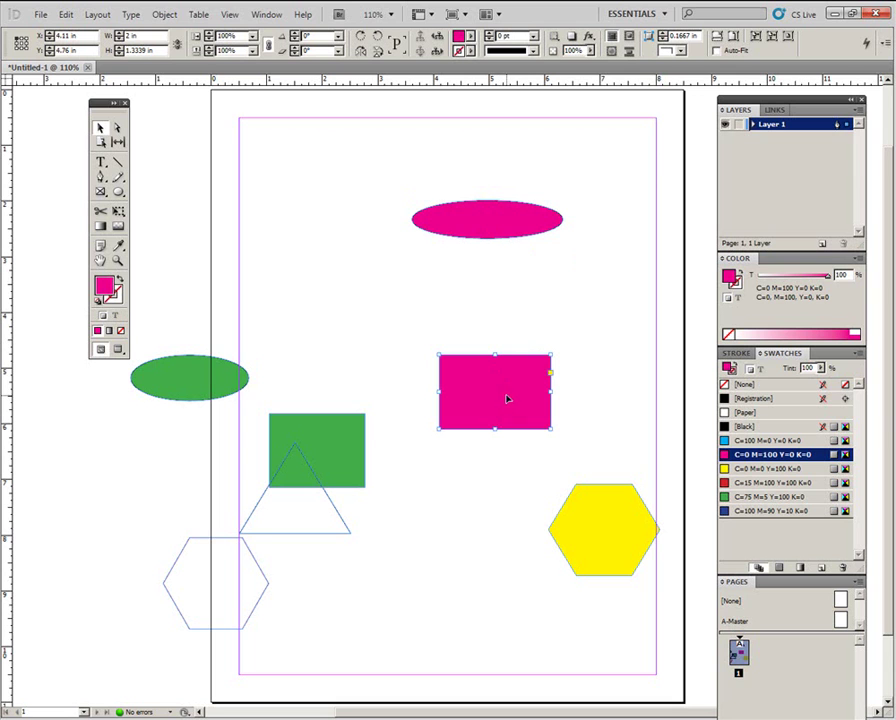
pyautogui.moveTo(502, 389); pyautogui.dragTo(271, 168)
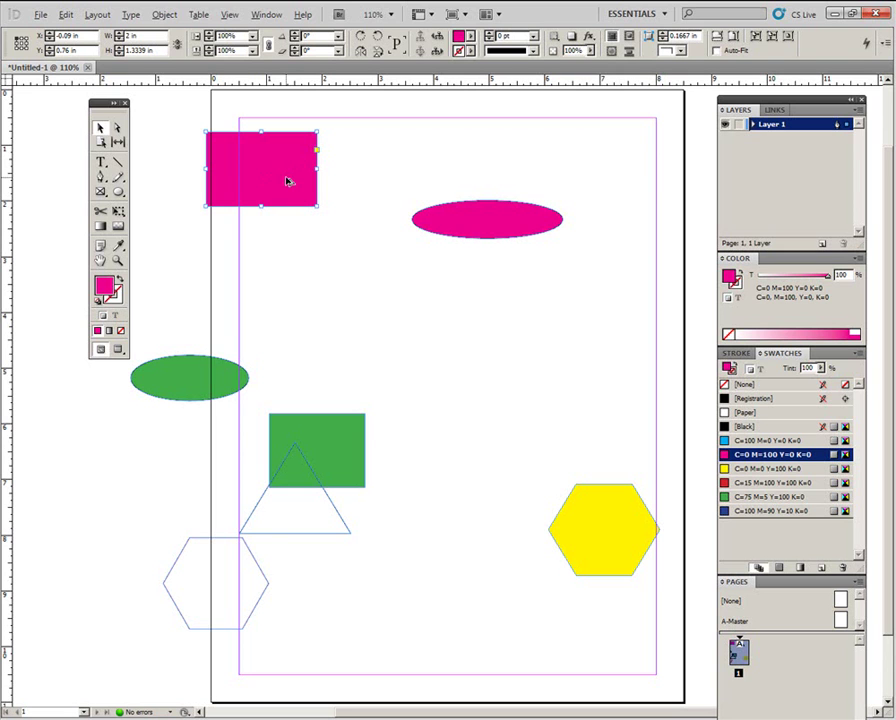
pyautogui.moveTo(287, 181); pyautogui.dragTo(556, 473)
pyautogui.moveTo(264, 156); pyautogui.dragTo(334, 525)
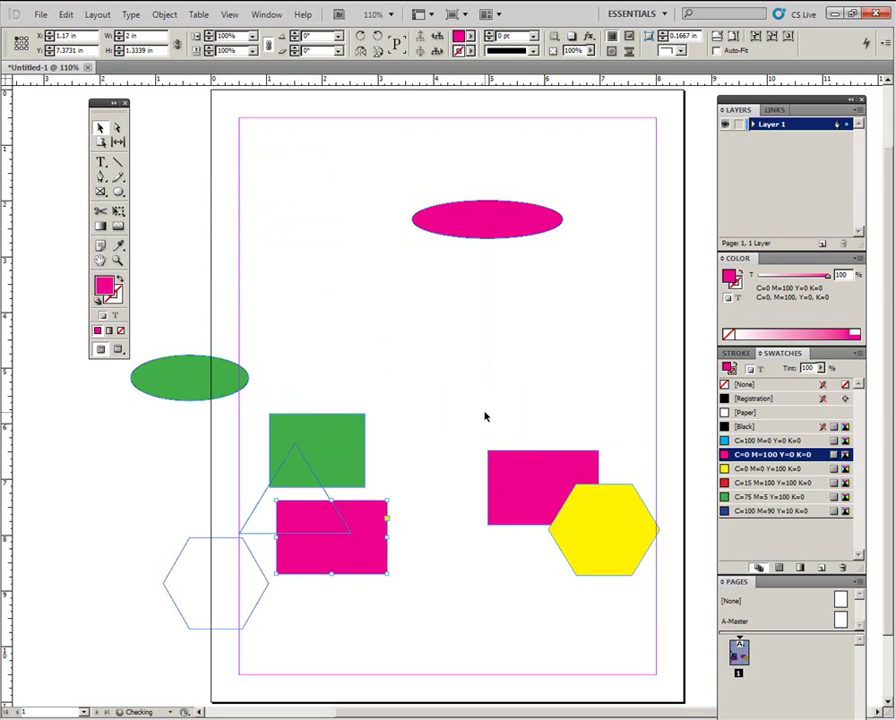
# Alt-drag the magenta ellipse's corner to create a copy rotated 45°.
pyautogui.click(520, 222)
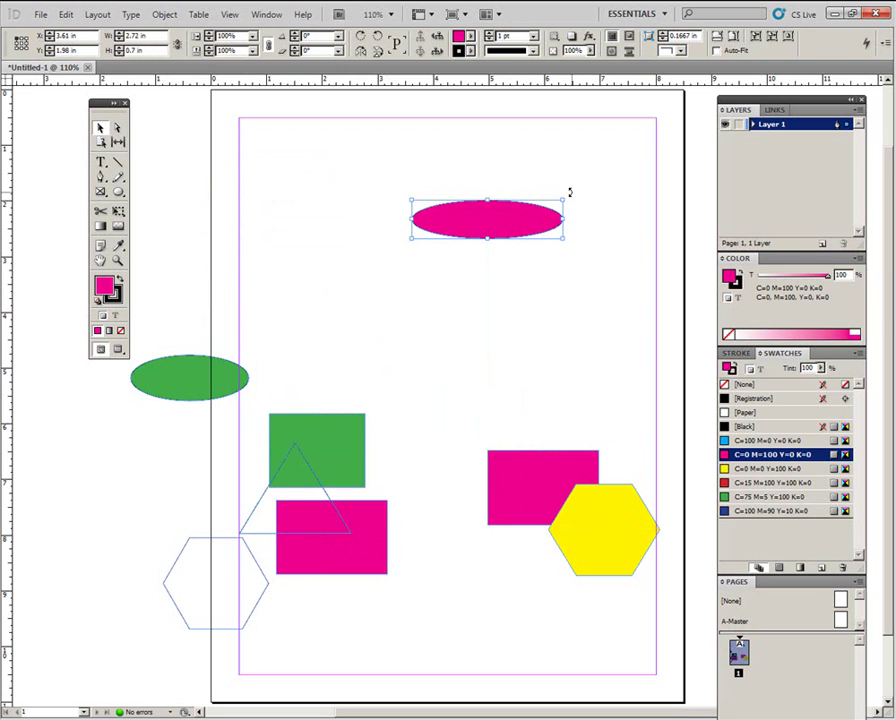
pyautogui.moveTo(571, 193); pyautogui.dragTo(523, 132)
pyautogui.moveTo(521, 132); pyautogui.dragTo(522, 134)
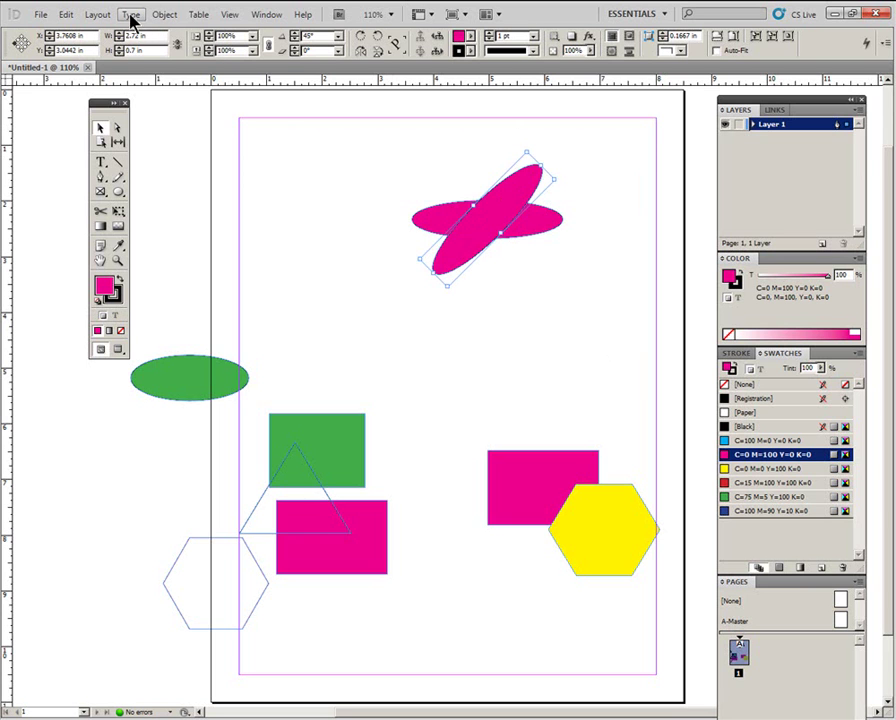
# Apply Object > Transform Again twice, adding 90° and 135° ellipse copies to complete the flower.
pyautogui.click(166, 18)
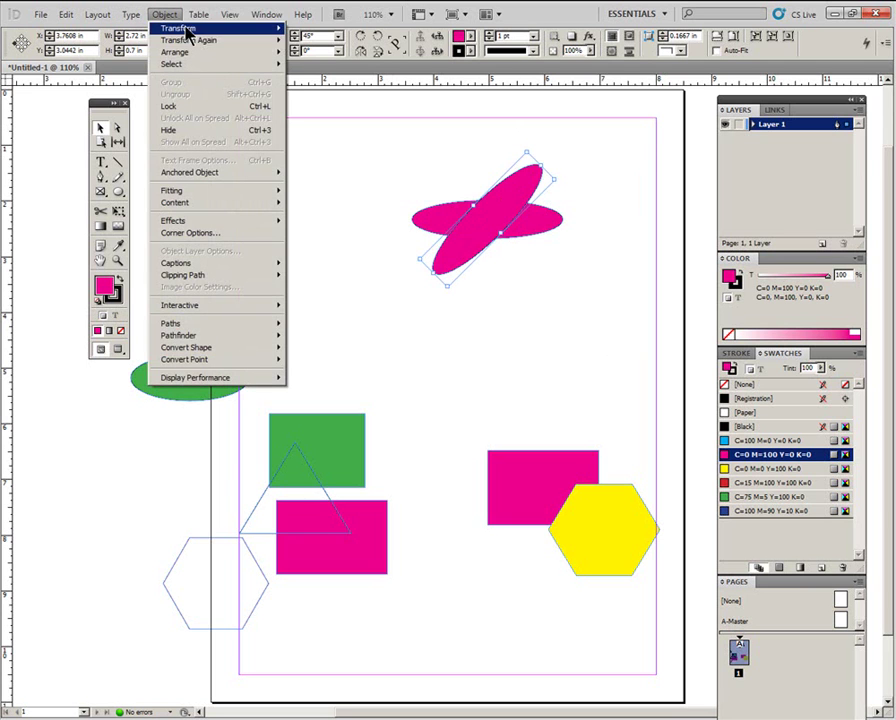
pyautogui.moveTo(197, 47)
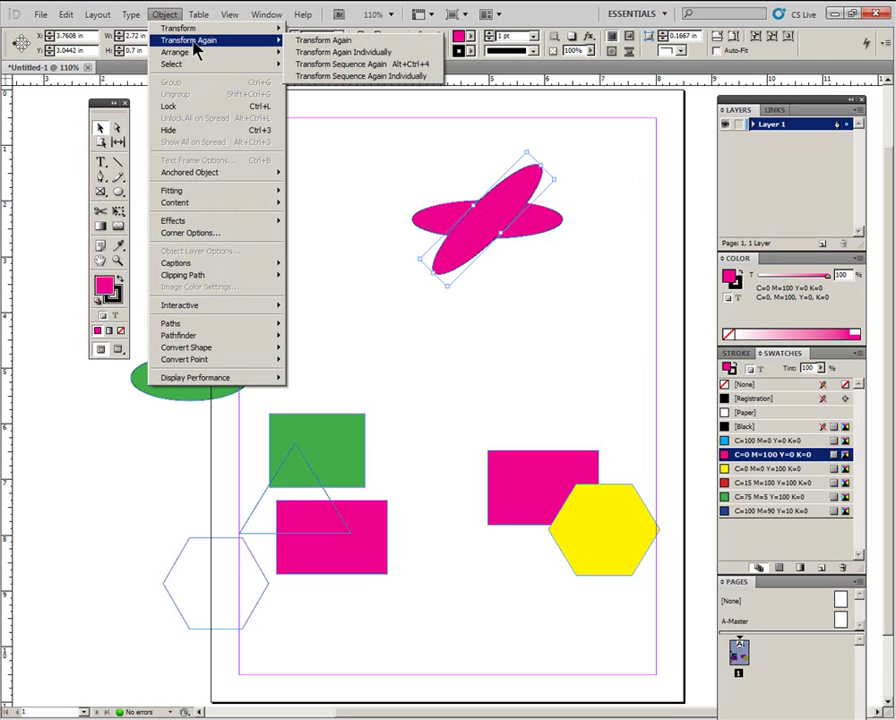
pyautogui.click(338, 45)
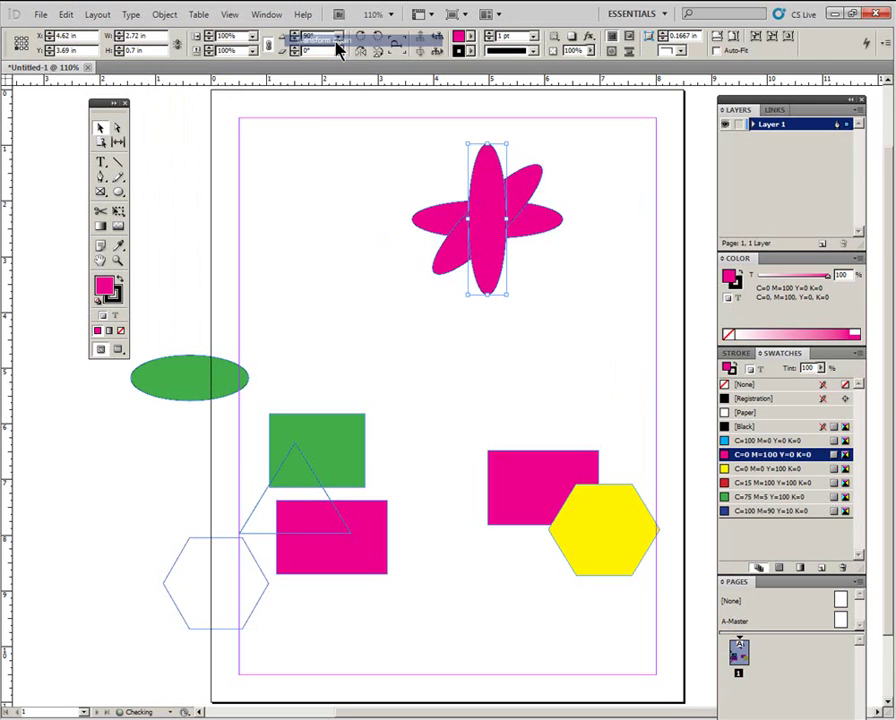
pyautogui.click(164, 14)
pyautogui.moveTo(186, 30)
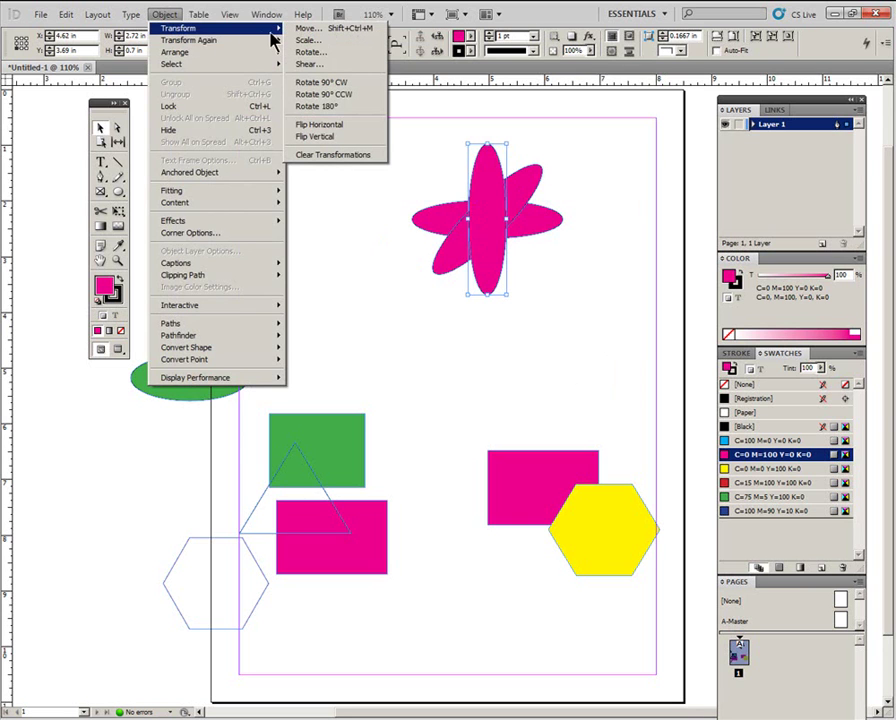
pyautogui.moveTo(258, 45)
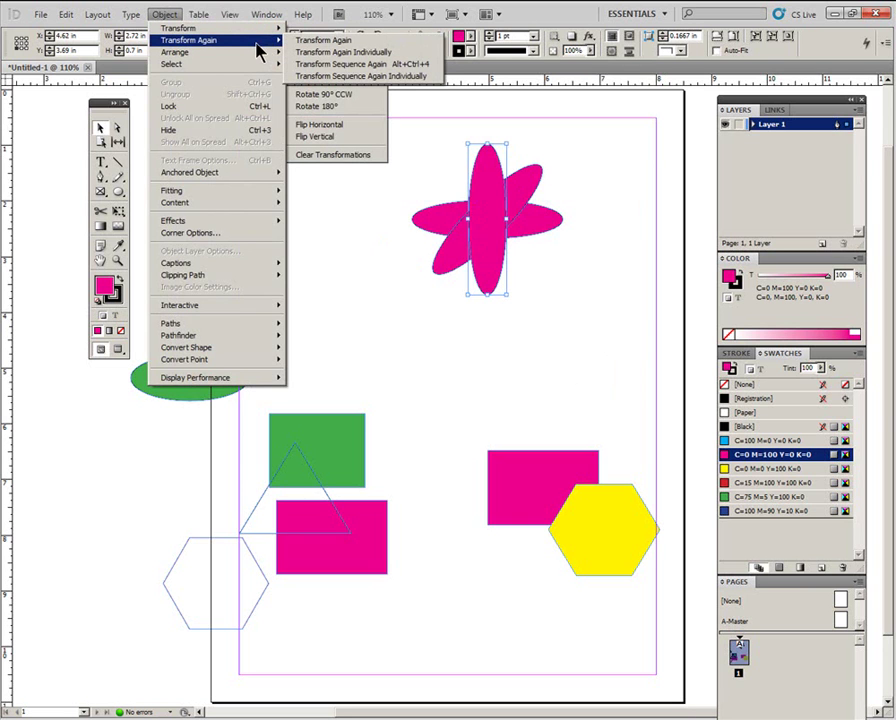
pyautogui.click(312, 43)
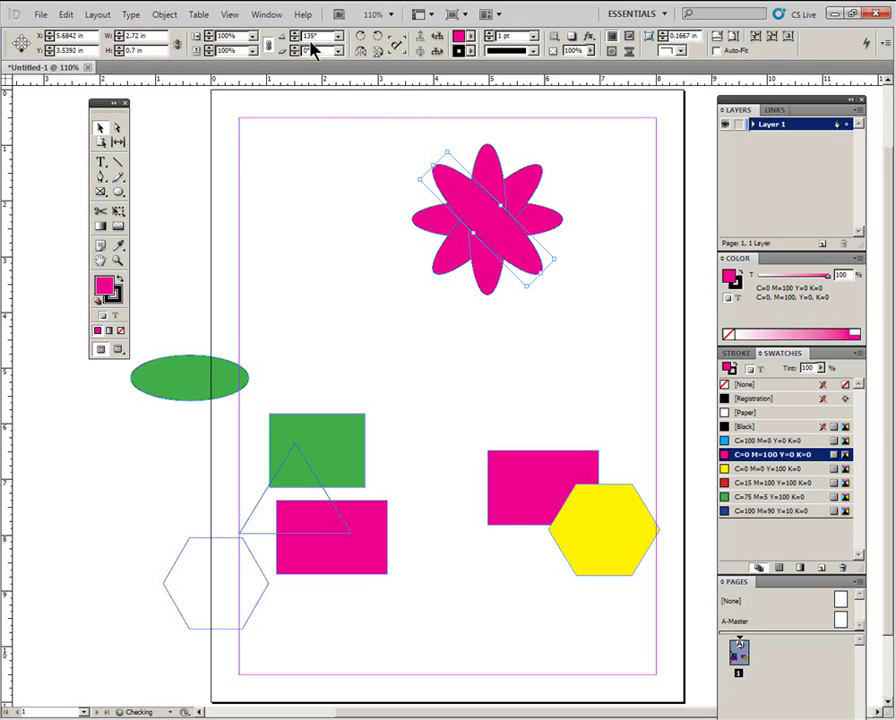
pyautogui.click(402, 368)
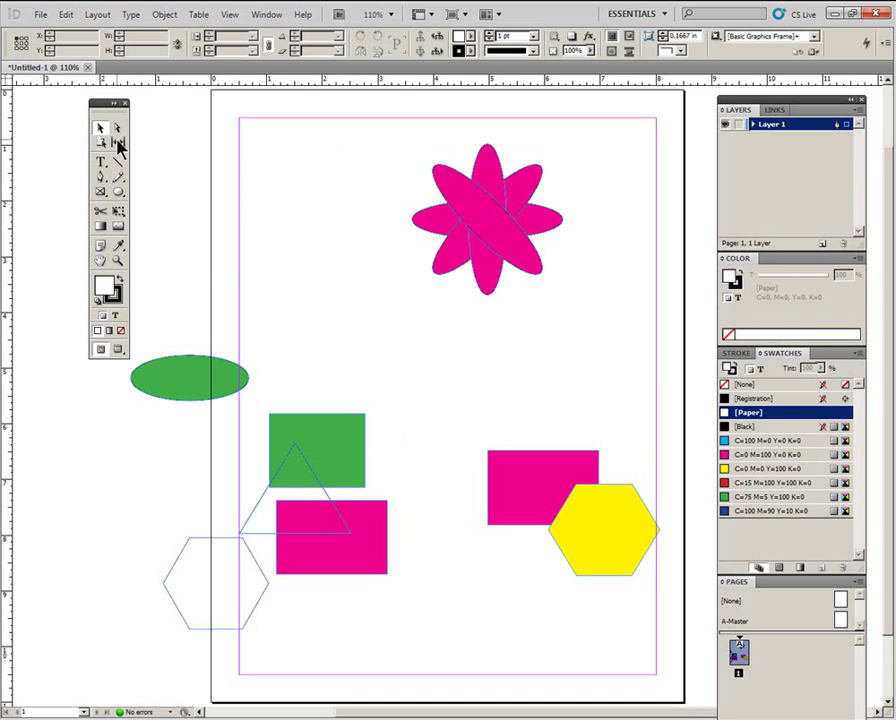
# Clear every shape off the page with Ctrl+A and Delete.
pyautogui.click(118, 192)
pyautogui.moveTo(257, 169); pyautogui.dragTo(389, 201)
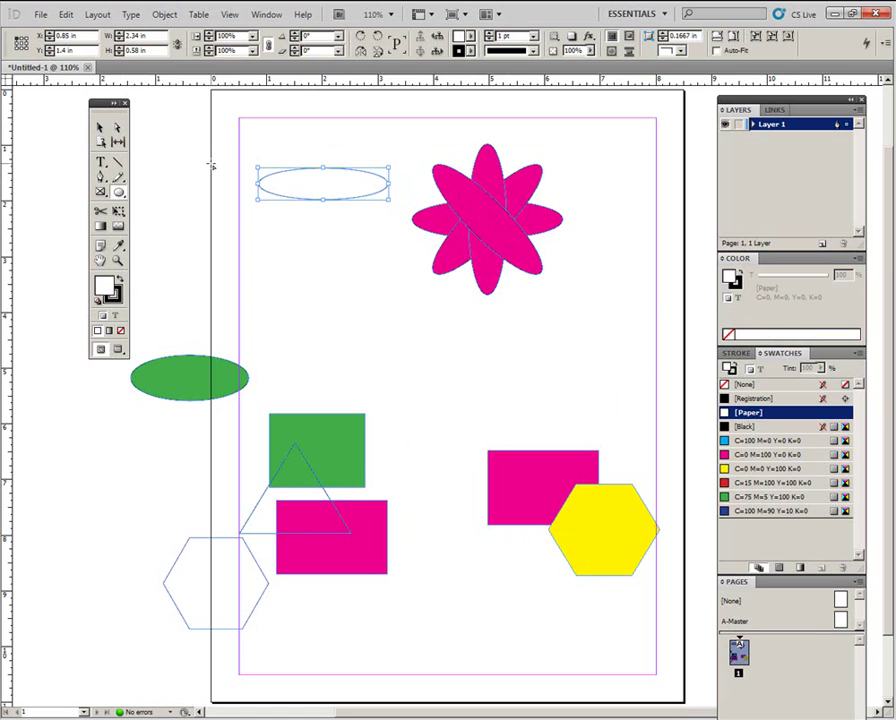
pyautogui.hotkey('ctrl', 'a')
pyautogui.press('Delete')
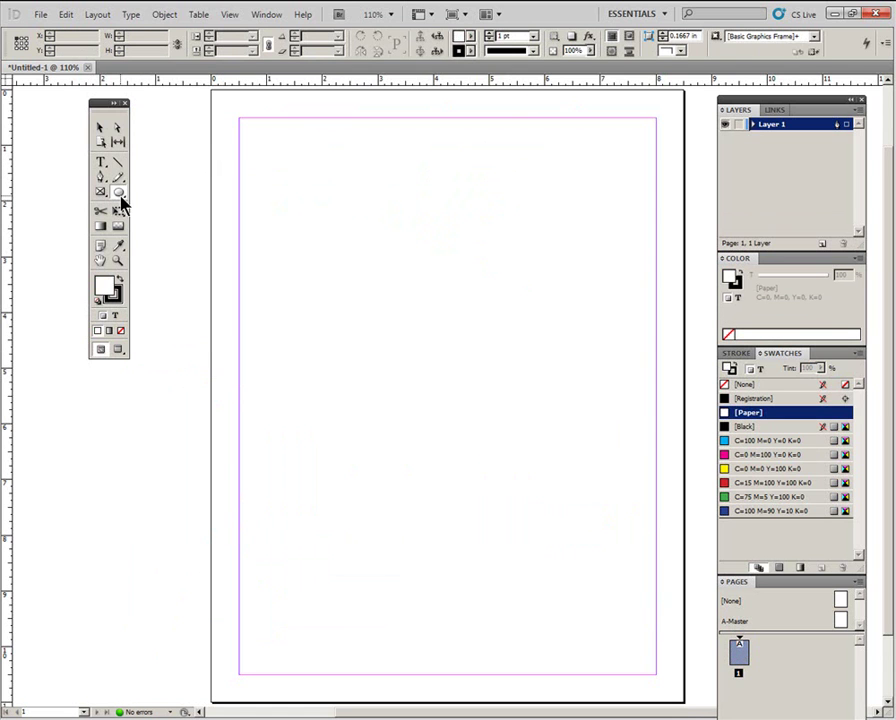
# Draw three vertically stacked outlined triangles, about 4.02 × 3.86 in overall, with the Polygon tool.
pyautogui.moveTo(120, 200); pyautogui.dragTo(70, 220)
pyautogui.moveTo(330, 213); pyautogui.dragTo(503, 347)
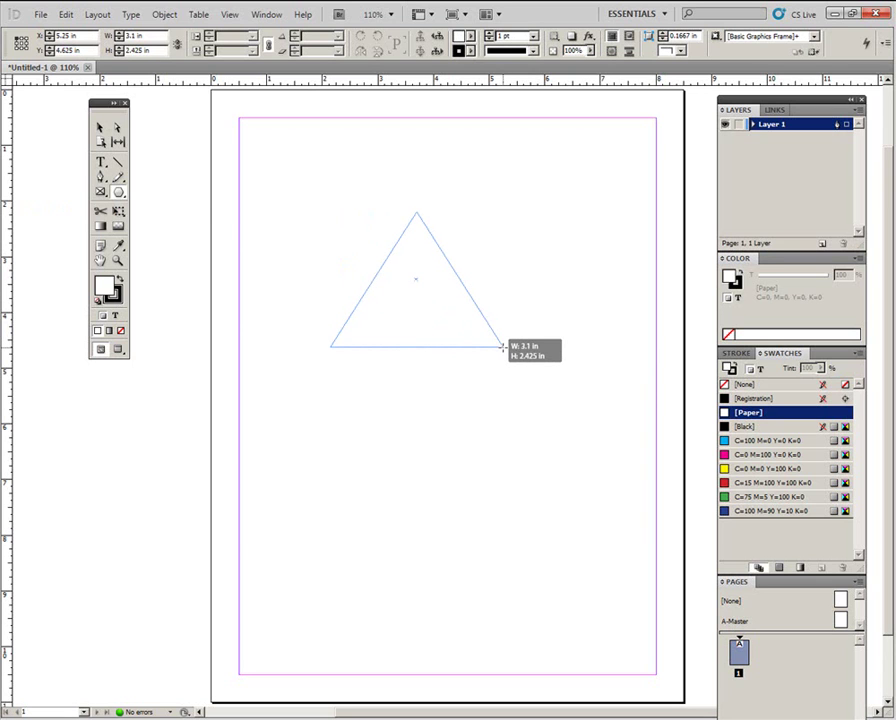
pyautogui.moveTo(503, 347); pyautogui.dragTo(554, 427)
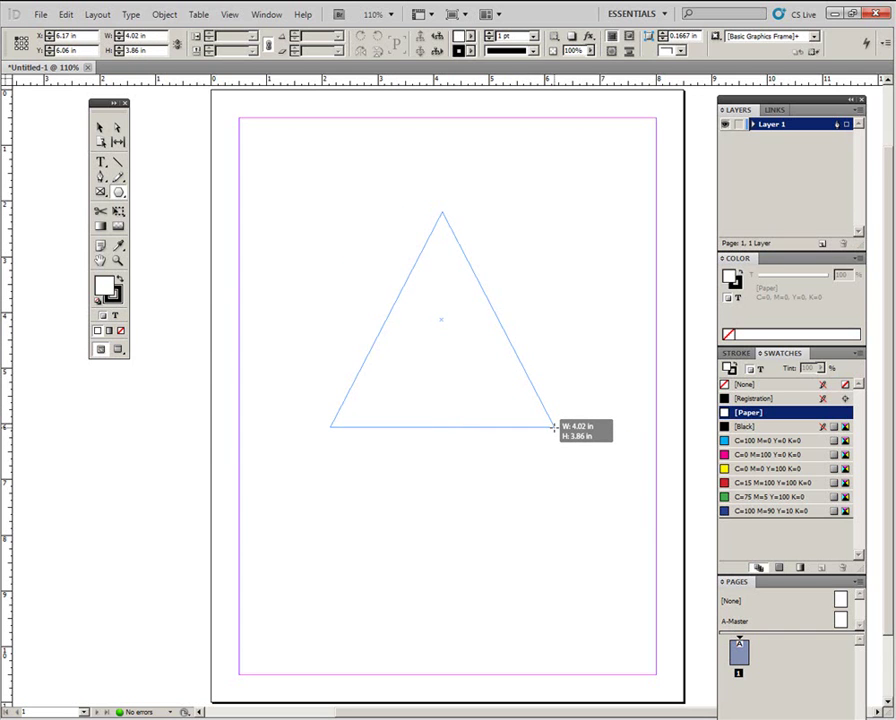
pyautogui.moveTo(554, 427); pyautogui.dragTo(554, 427)
pyautogui.press('Up')
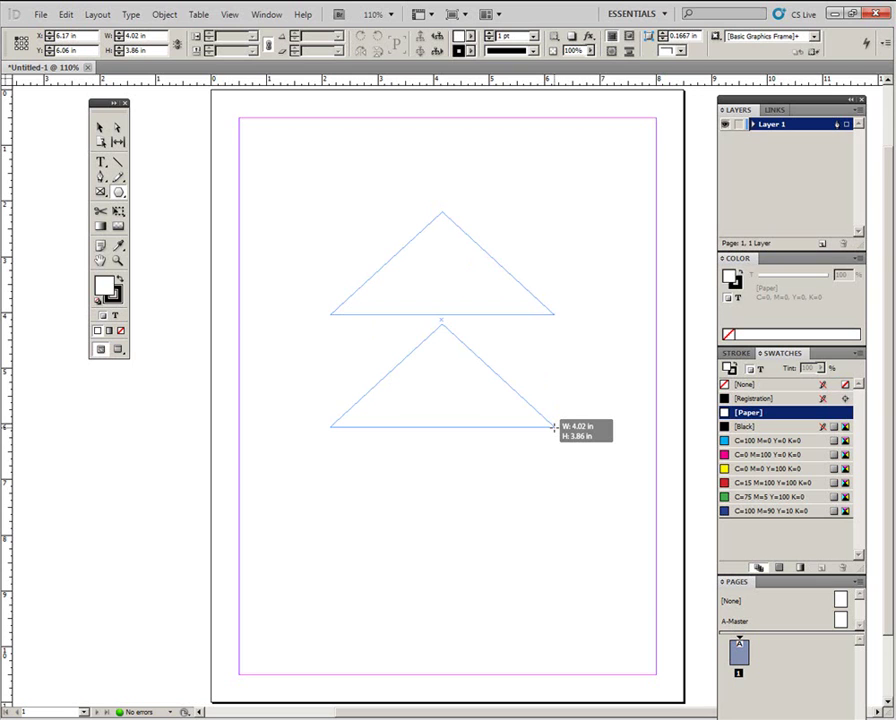
pyautogui.press('Up')
pyautogui.moveTo(554, 427); pyautogui.dragTo(554, 427)
pyautogui.press('Up')
pyautogui.press('Up')
pyautogui.press('Down')
pyautogui.press('Down')
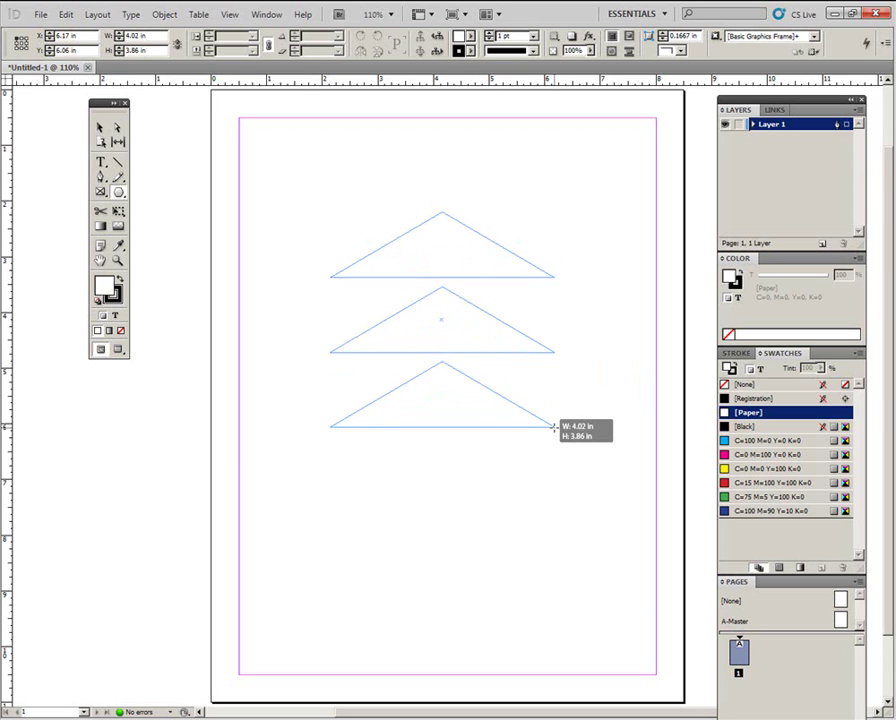
pyautogui.moveTo(554, 427); pyautogui.dragTo(554, 427)
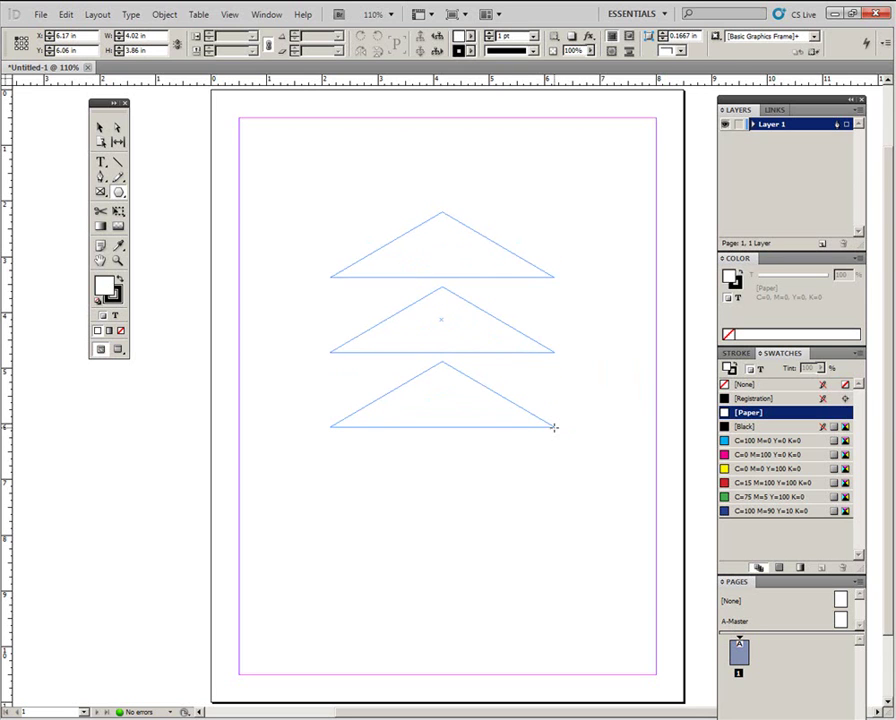